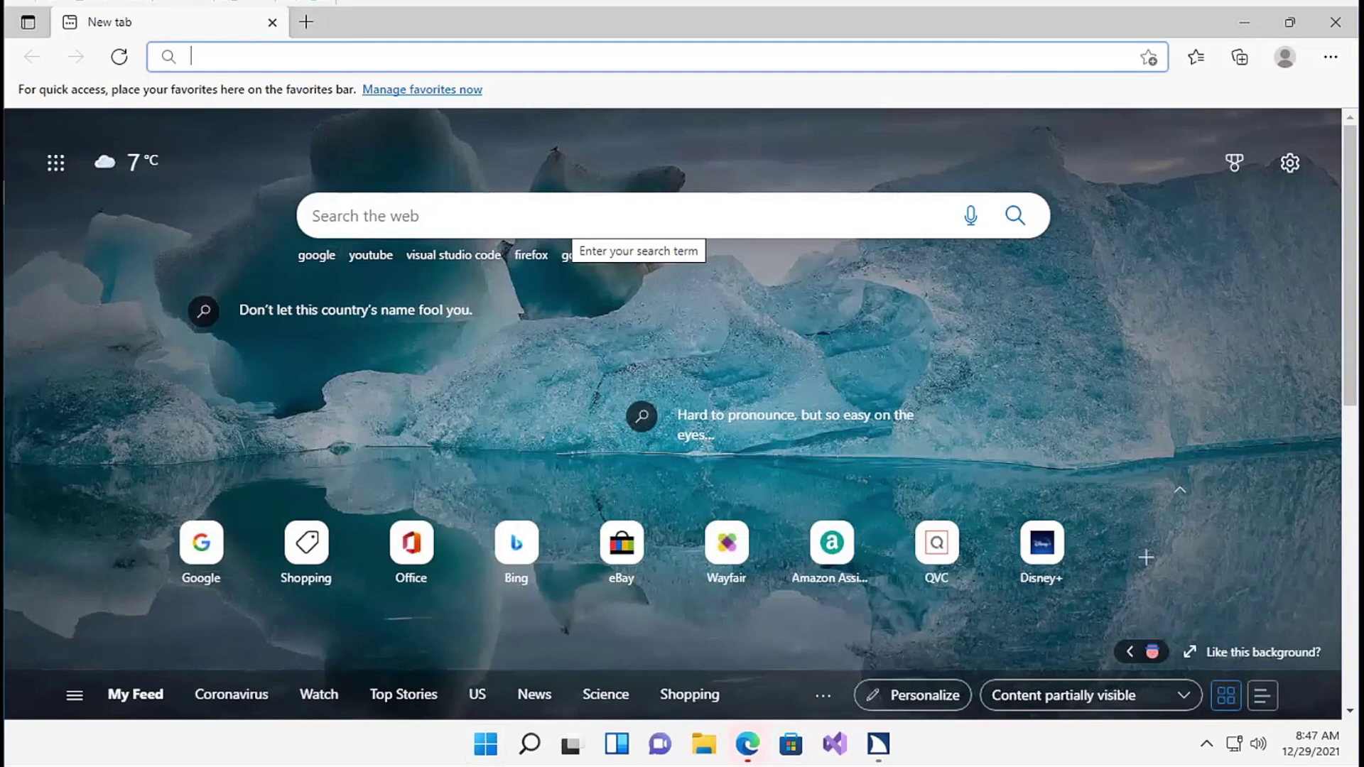
# - Open a new File Explorer window on Quick access with Windows+E
pyautogui.press('super+e')
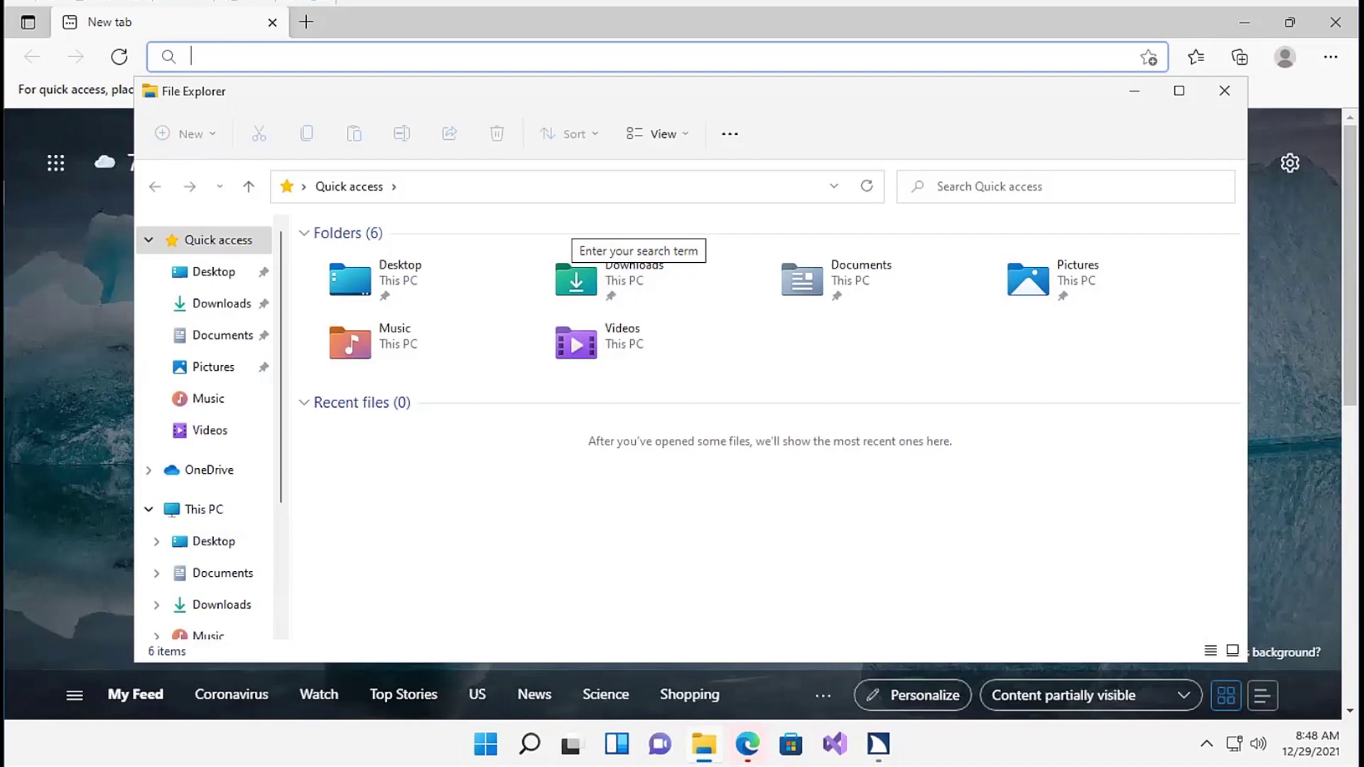
# - Change the Quick access folder layout from Tiles to List through the View menu
pyautogui.press('alt')
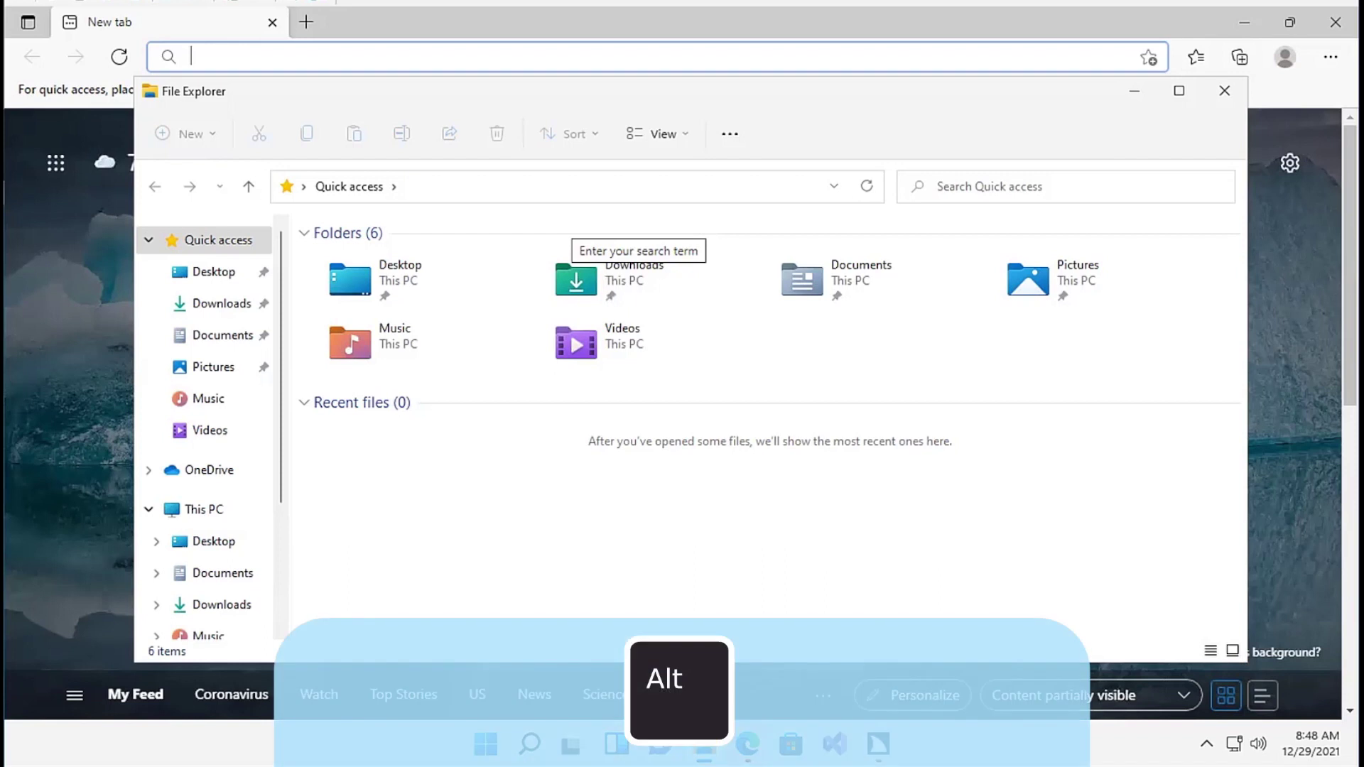
pyautogui.press('Tab')
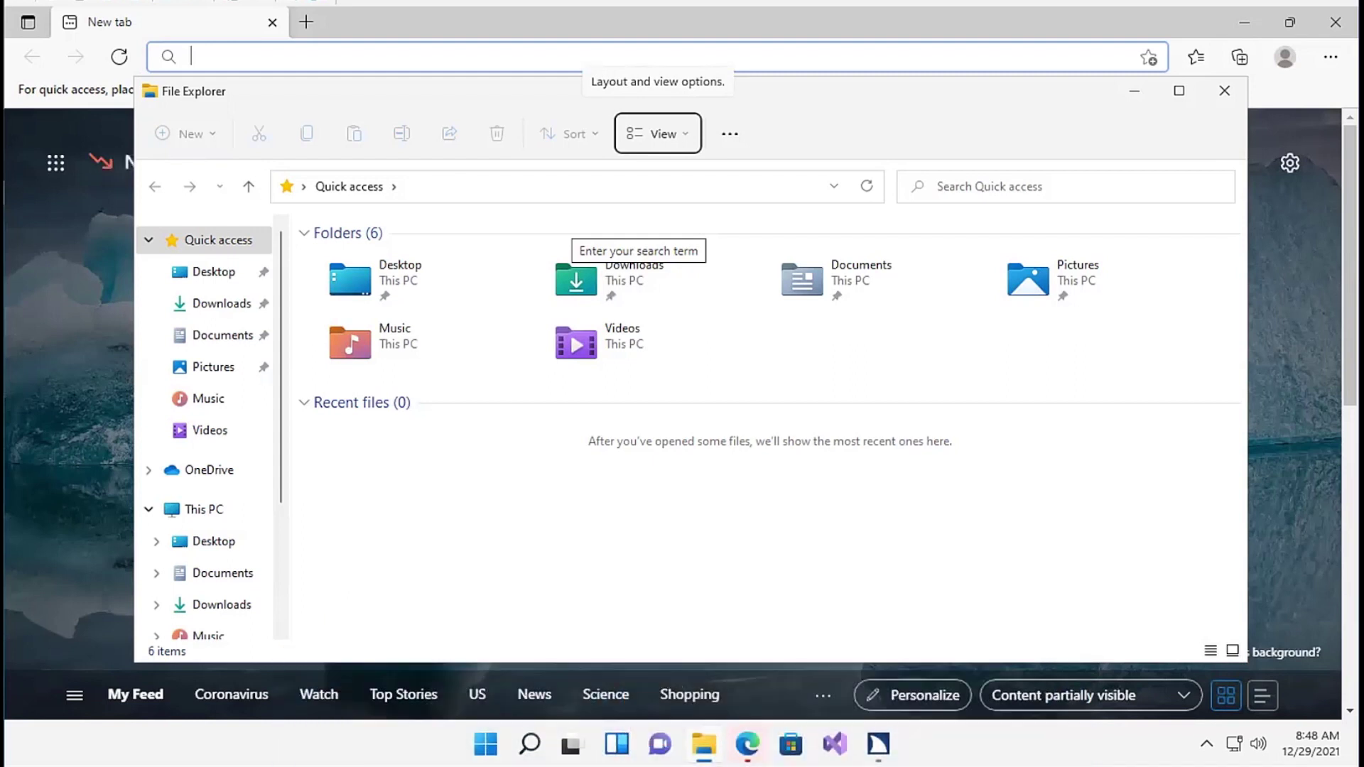
pyautogui.press('space')
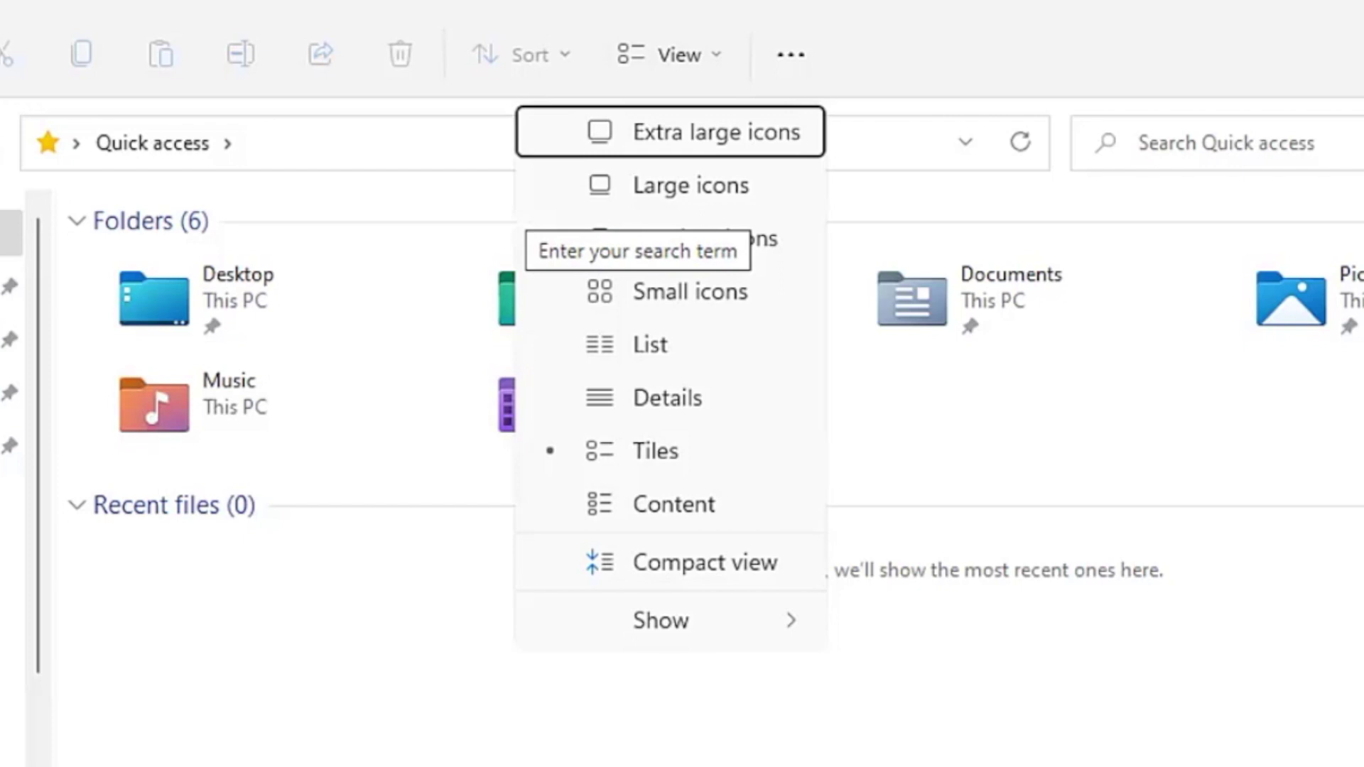
pyautogui.press('Down')
pyautogui.press('Down')
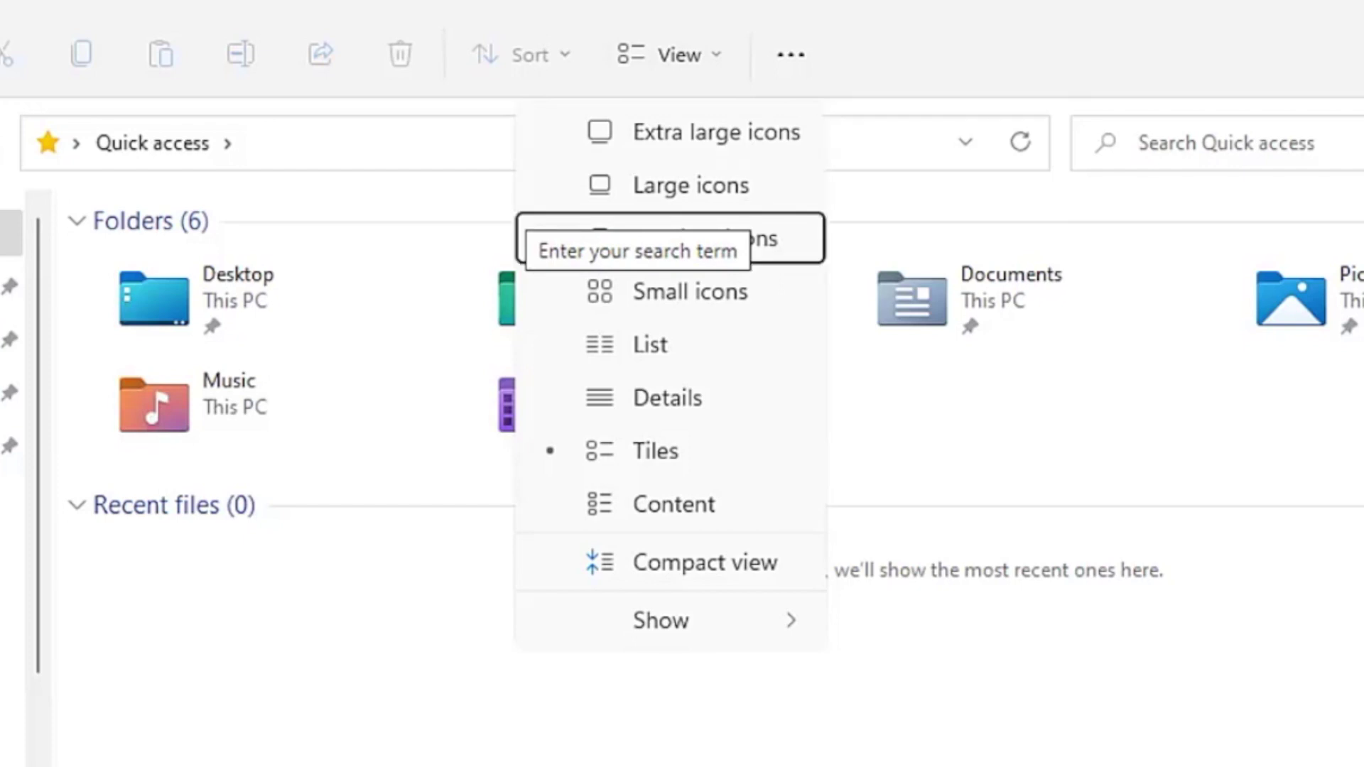
pyautogui.press('Down')
pyautogui.press('Down')
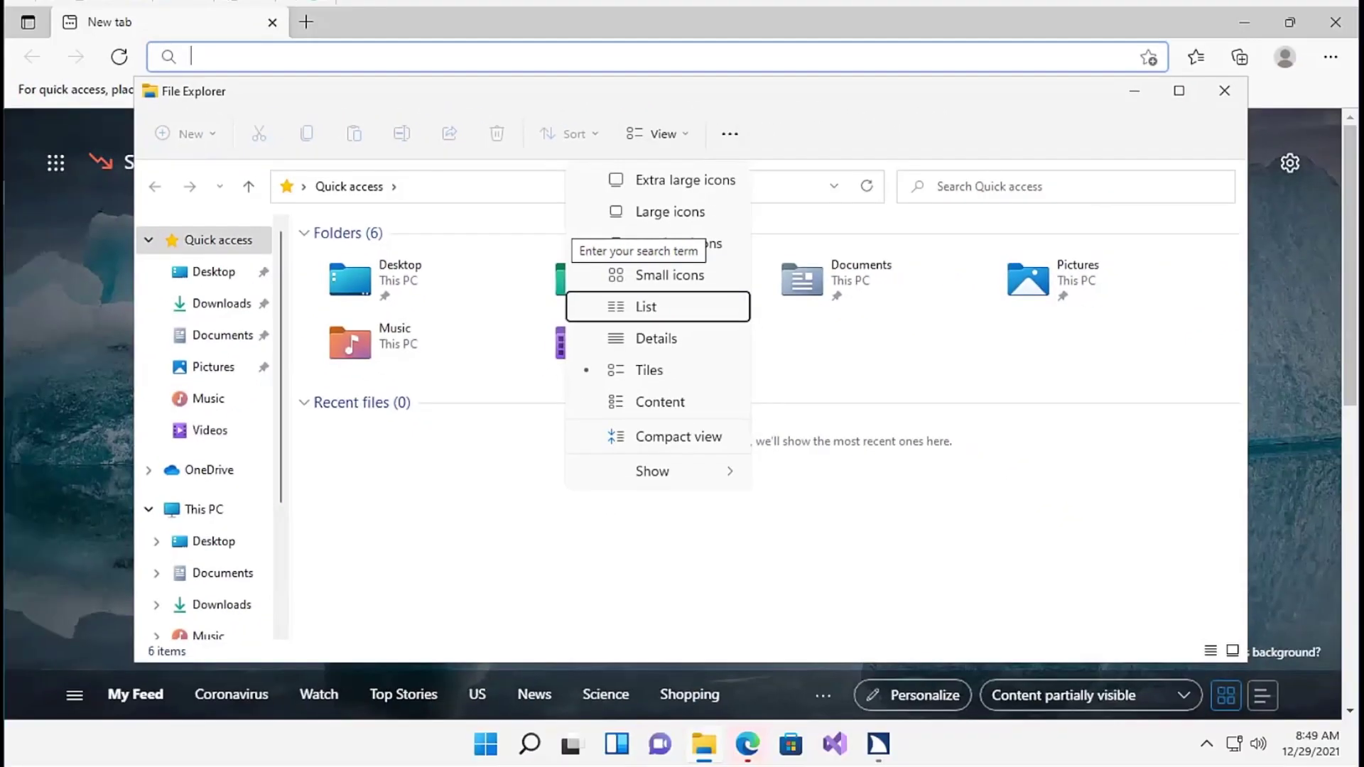
pyautogui.press('Down')
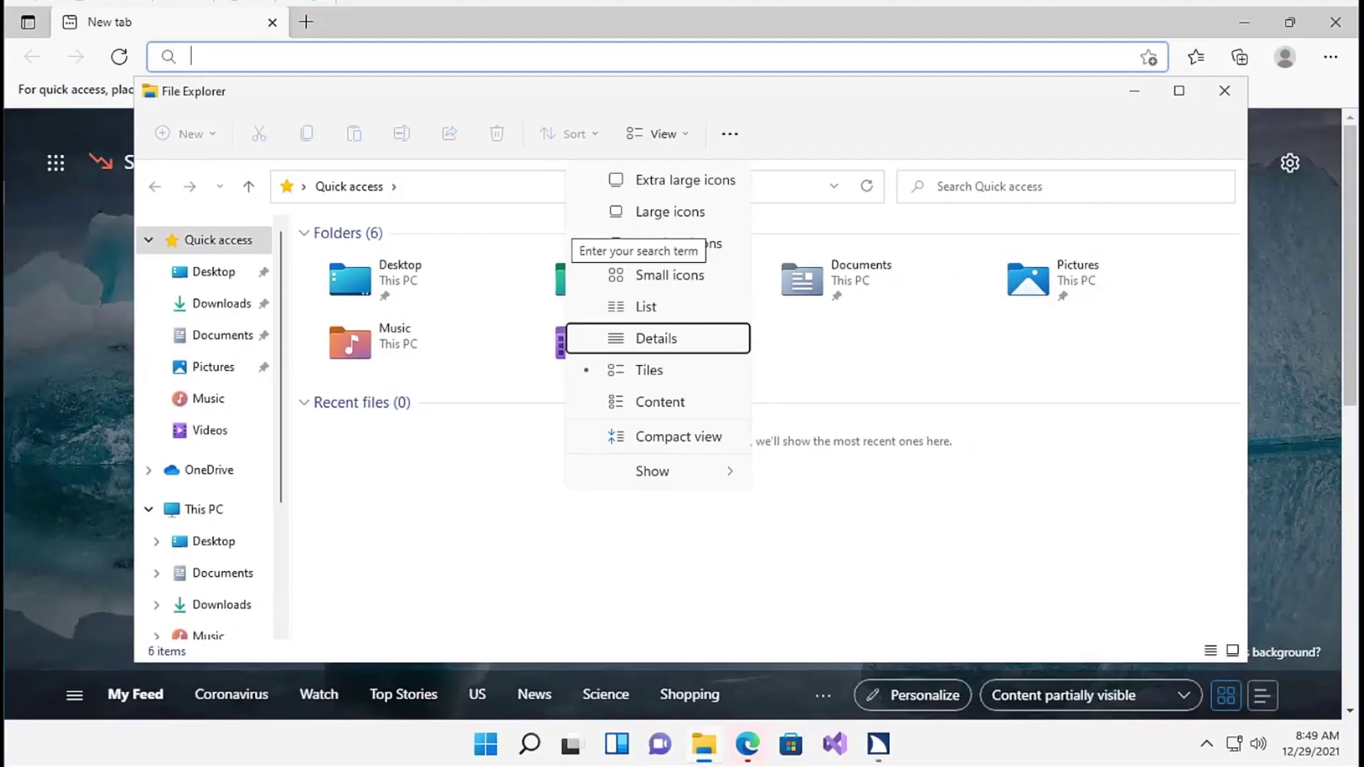
pyautogui.press('Down')
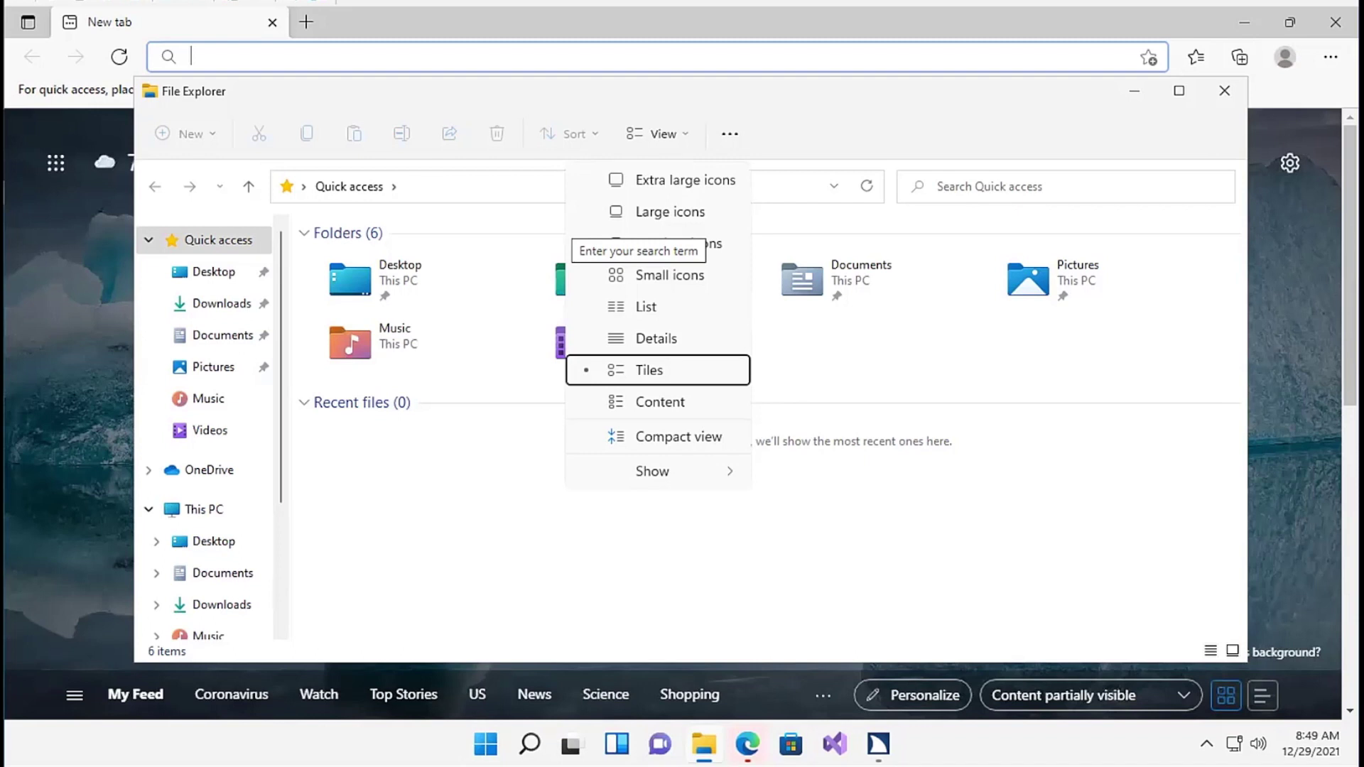
pyautogui.press('Up')
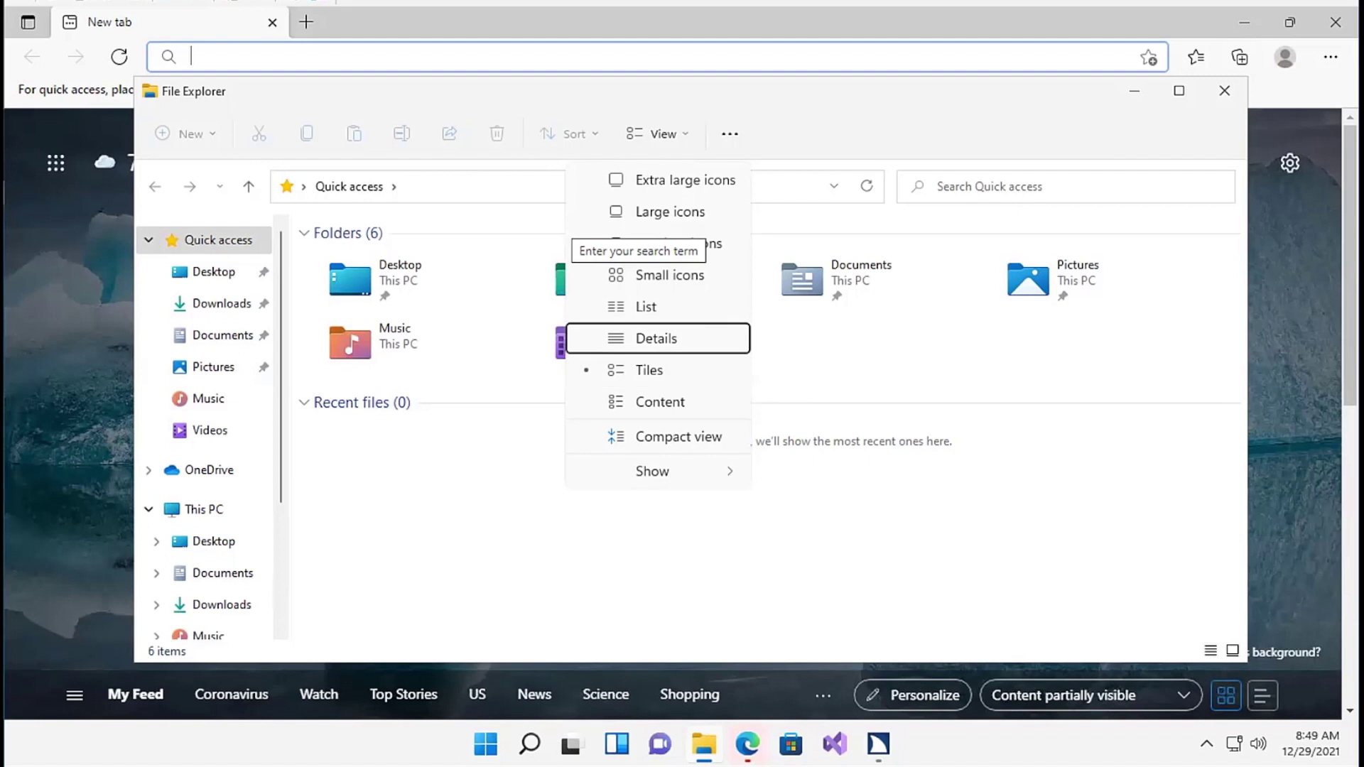
pyautogui.press('Up')
pyautogui.press('Return')
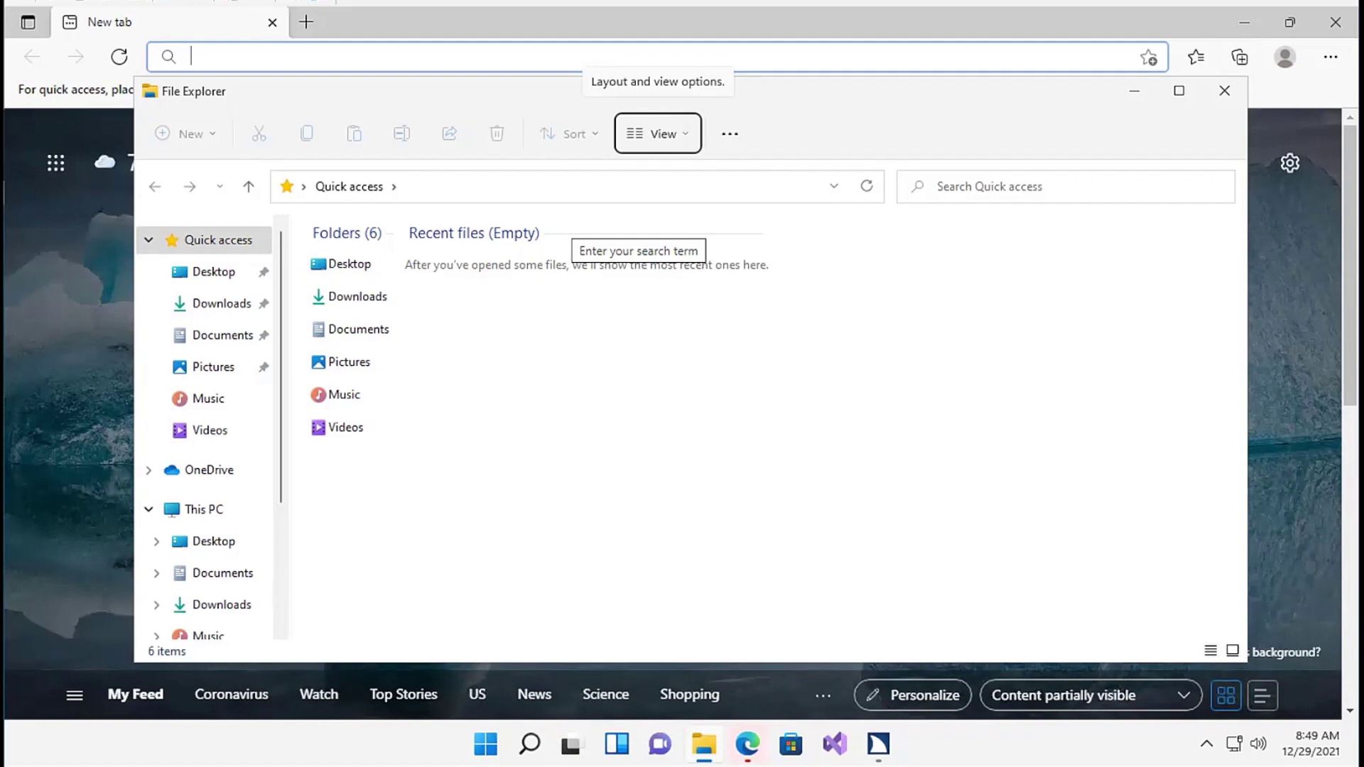
pyautogui.press('Right')
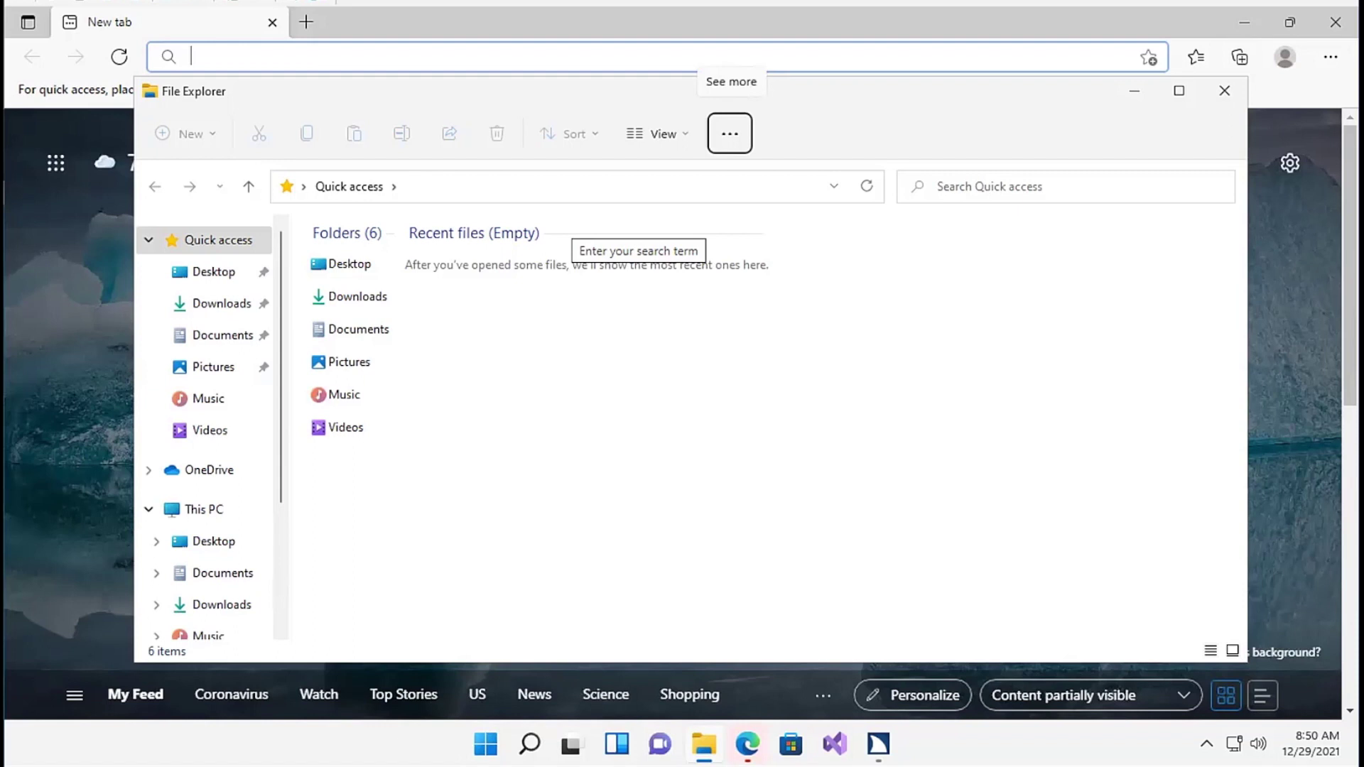
pyautogui.press('Left')
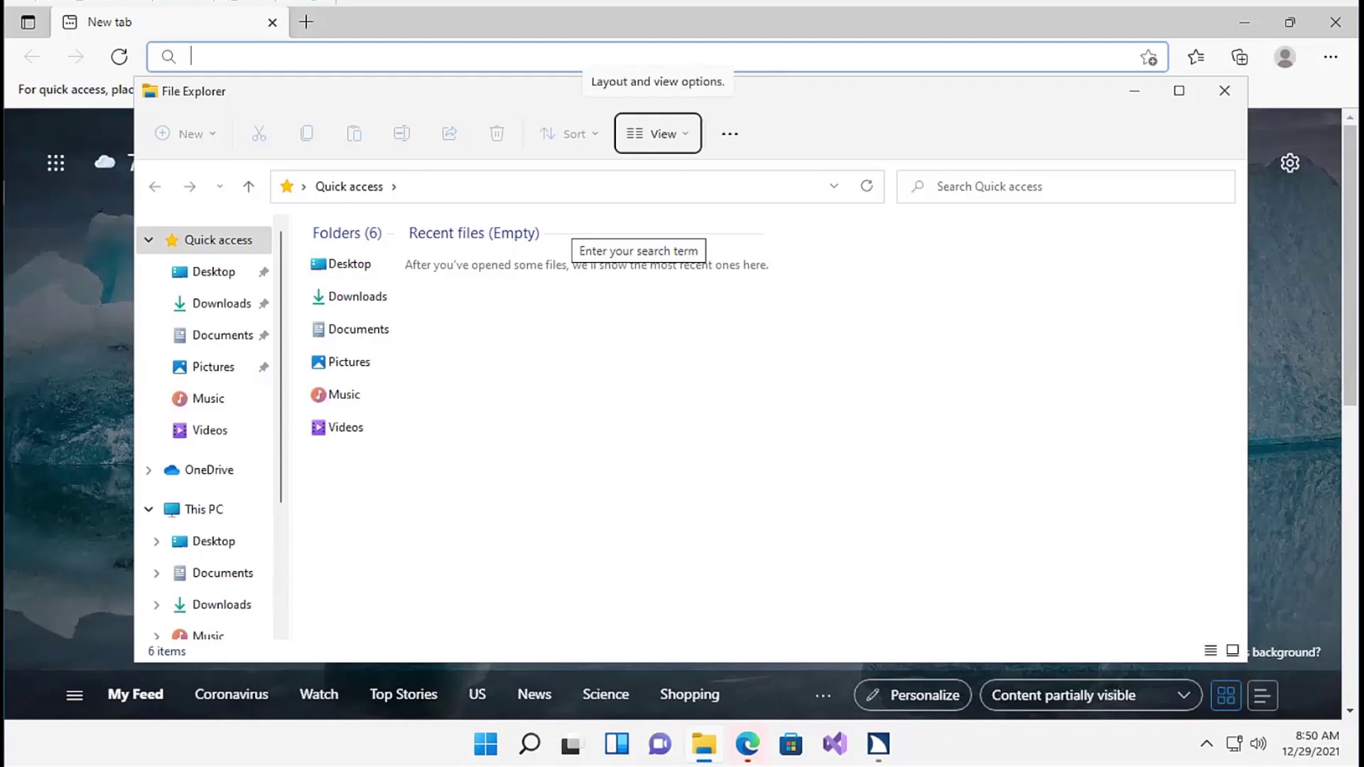
pyautogui.press('Escape')
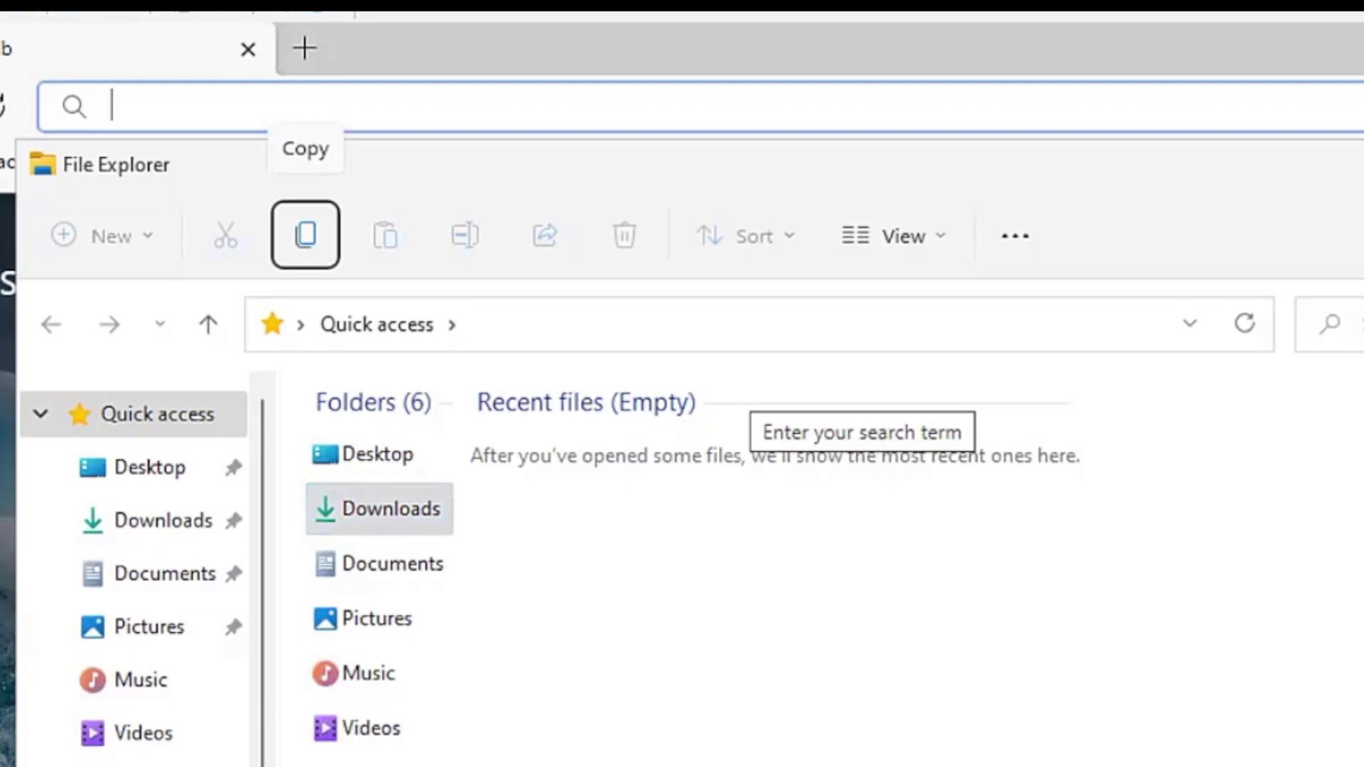
# - Move focus across the Copy, View and See more command buttons
pyautogui.press('Right')
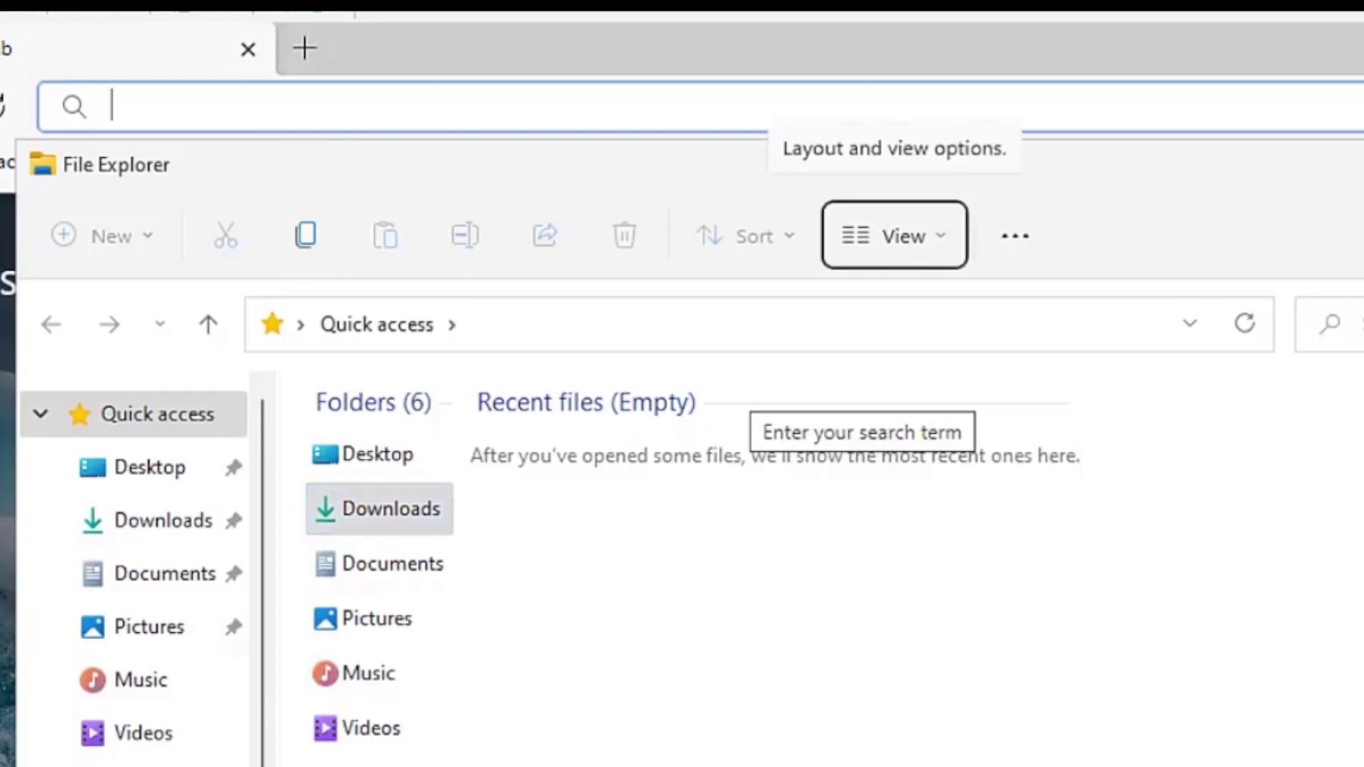
pyautogui.press('Left')
pyautogui.press('Right')
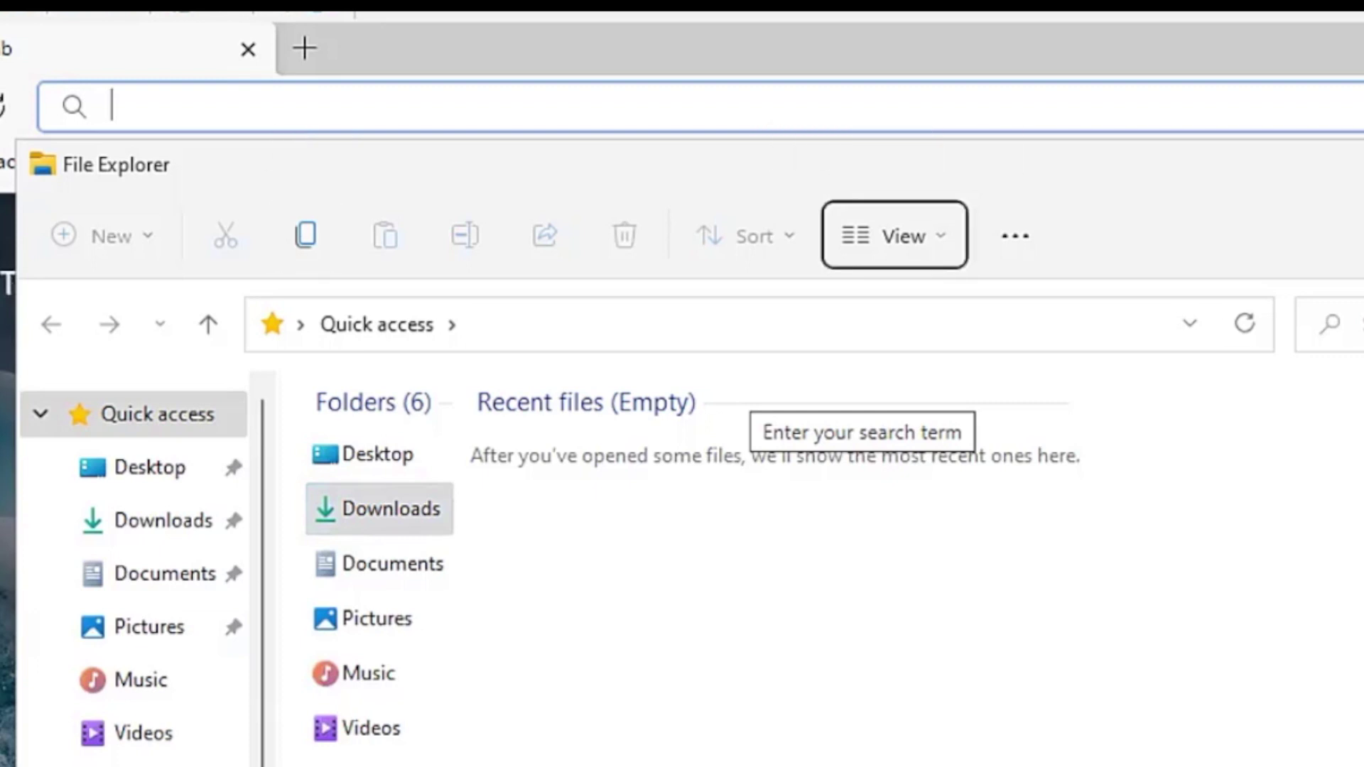
pyautogui.press('Right')
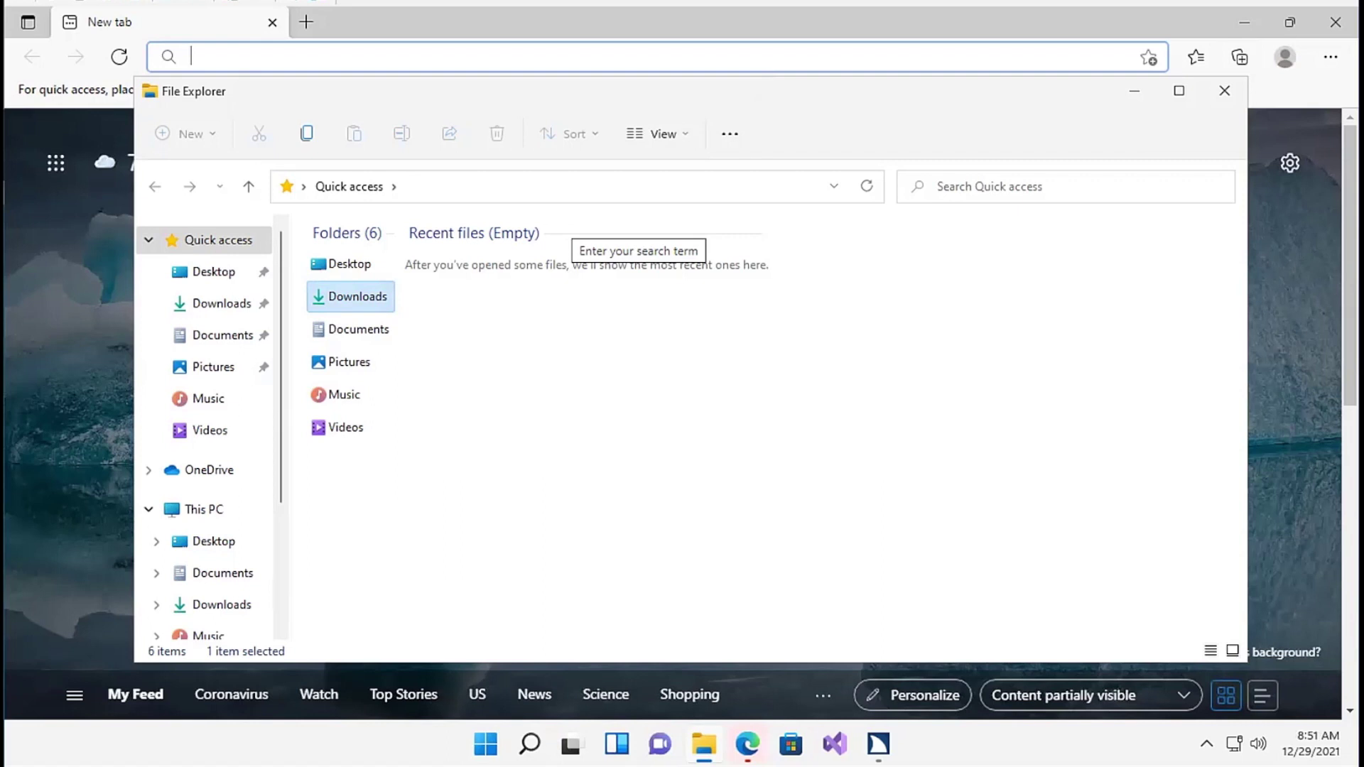
# - Open the Downloads folder and select the ZoomInstaller file
pyautogui.press('Return')
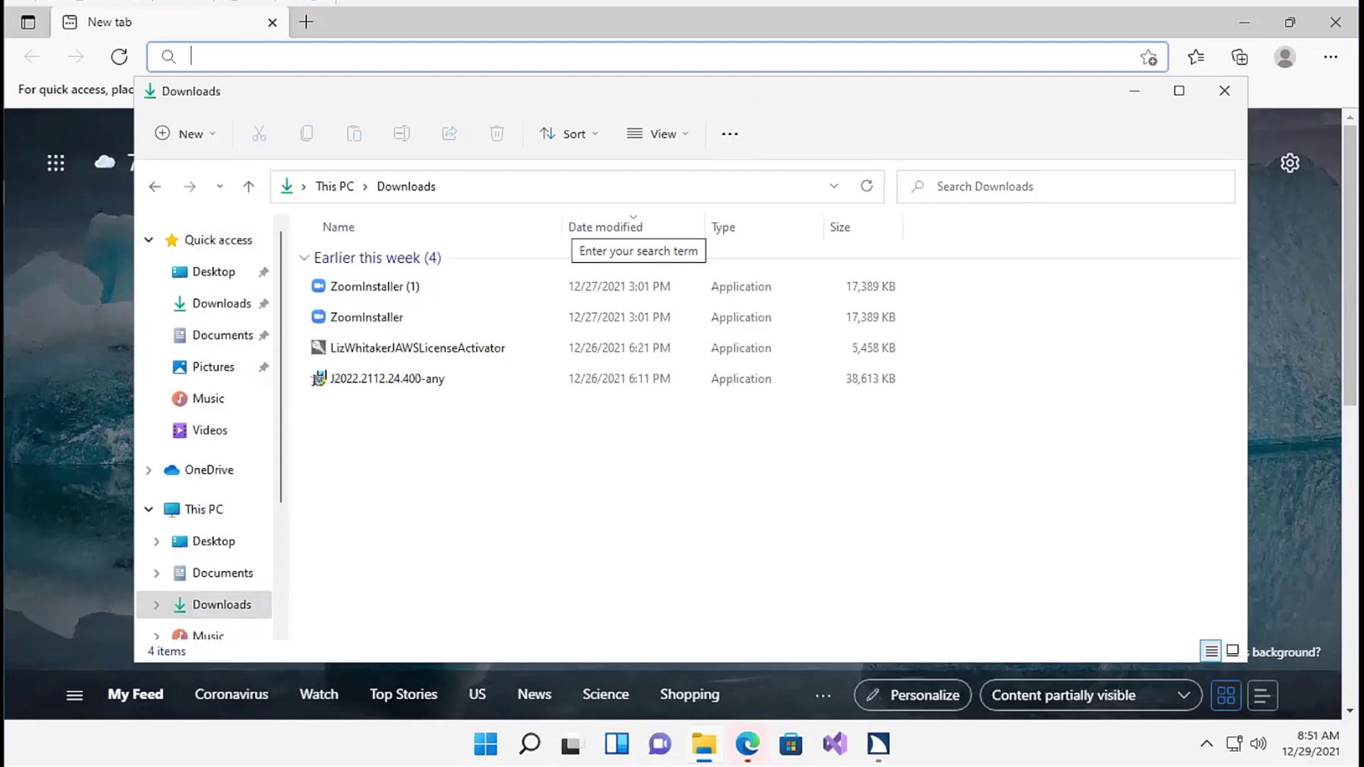
pyautogui.press('Down')
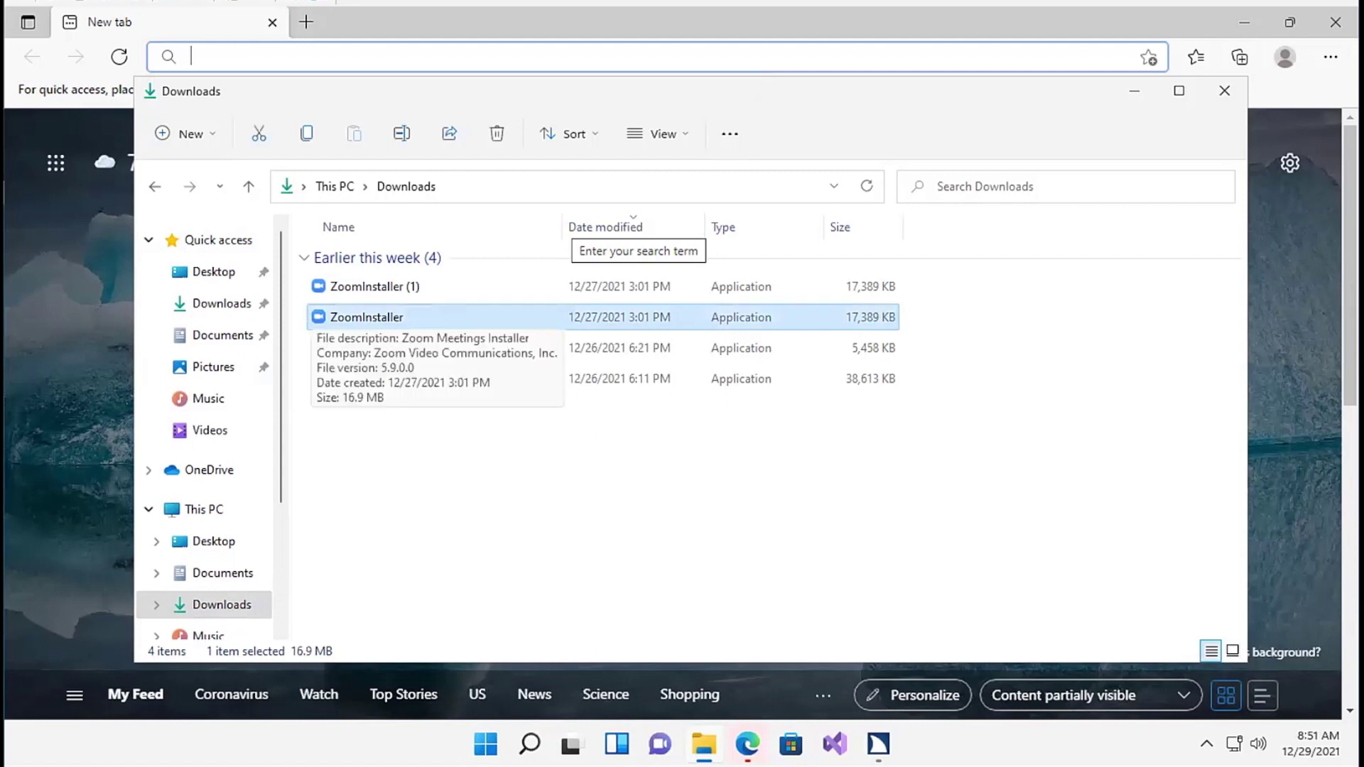
pyautogui.press('alt')
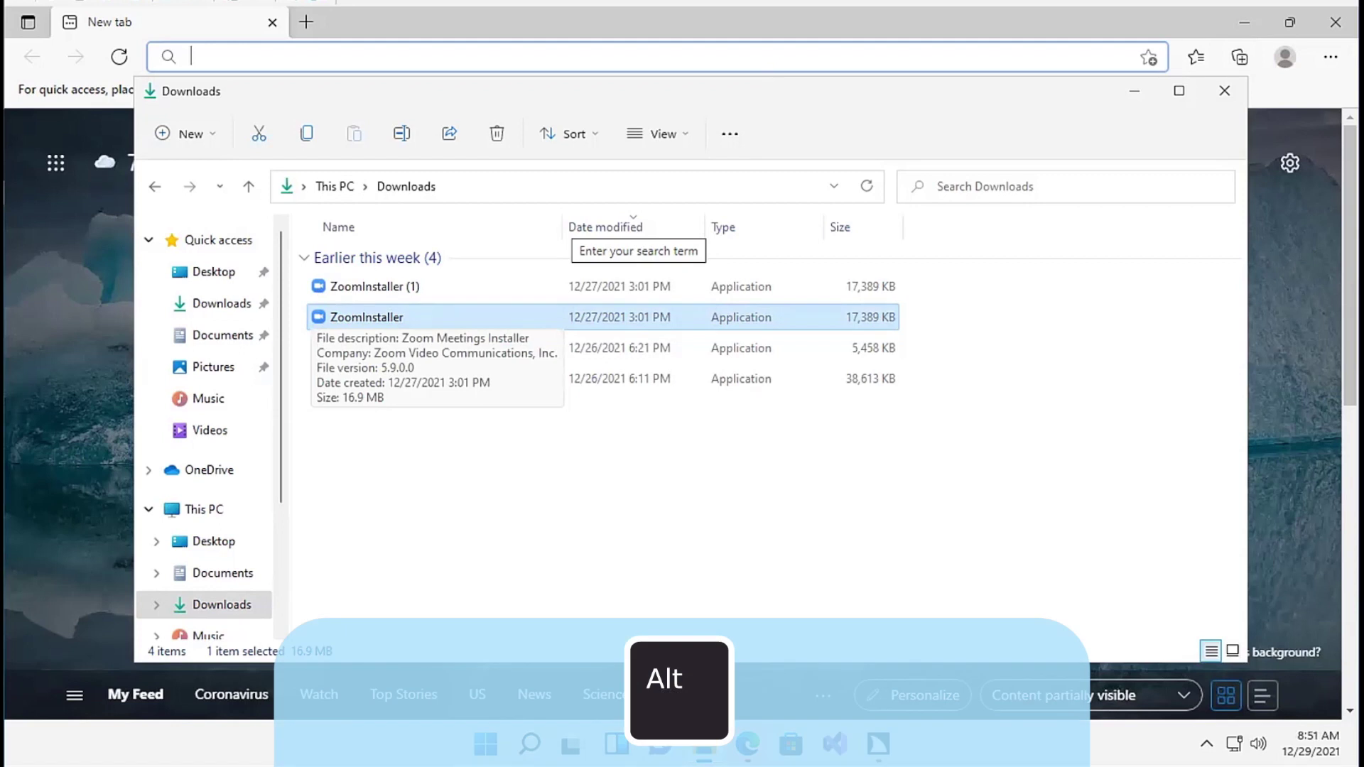
pyautogui.press('alt')
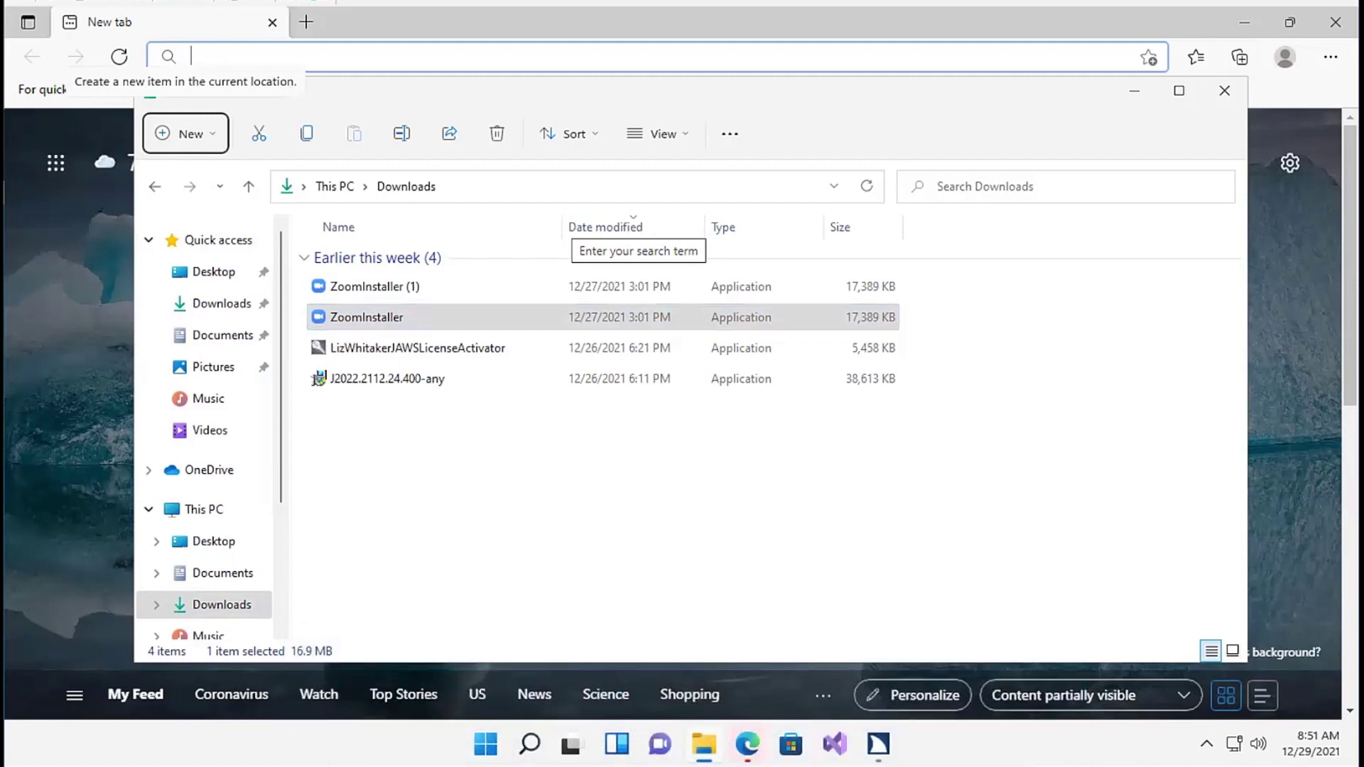
# - Open the New menu and browse Folder, Shortcut, Bitmap image, Text Document and Compressed Folder
pyautogui.press('space')
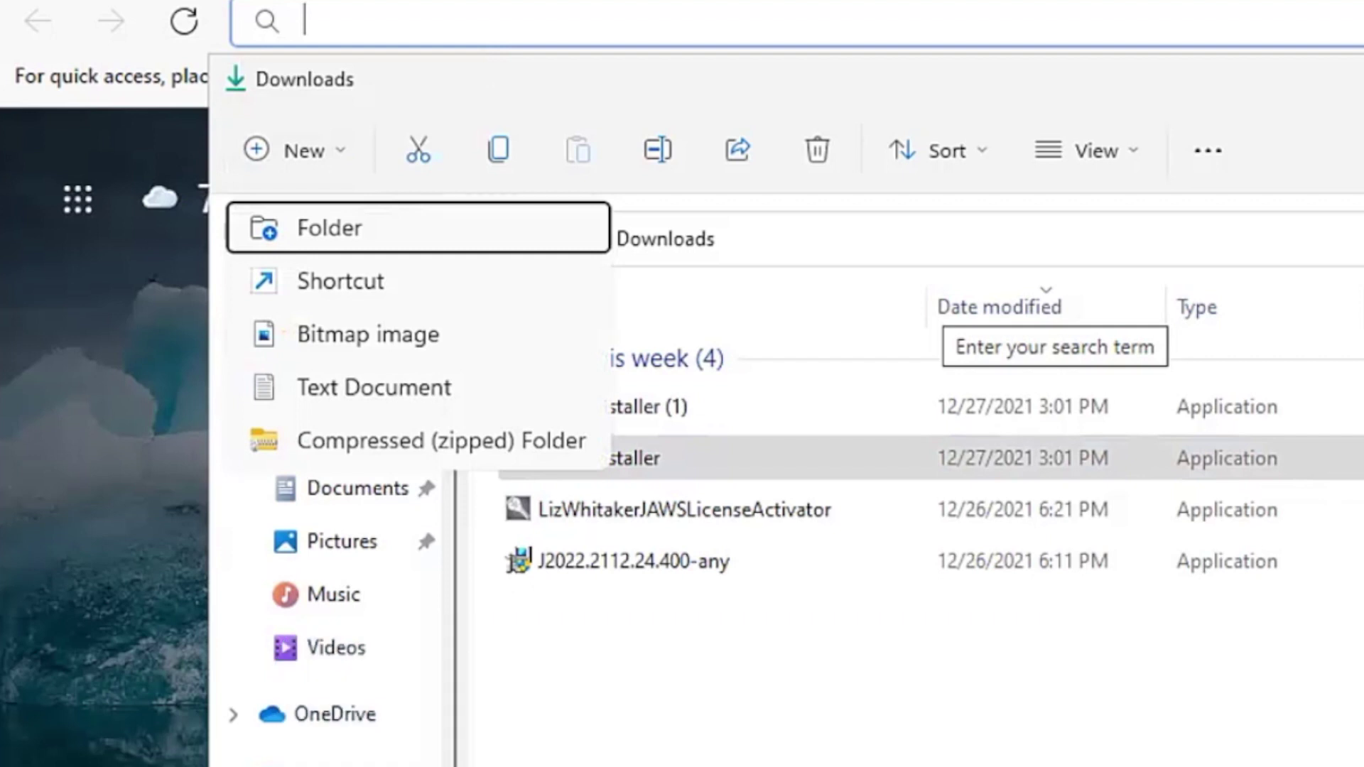
pyautogui.press('Down')
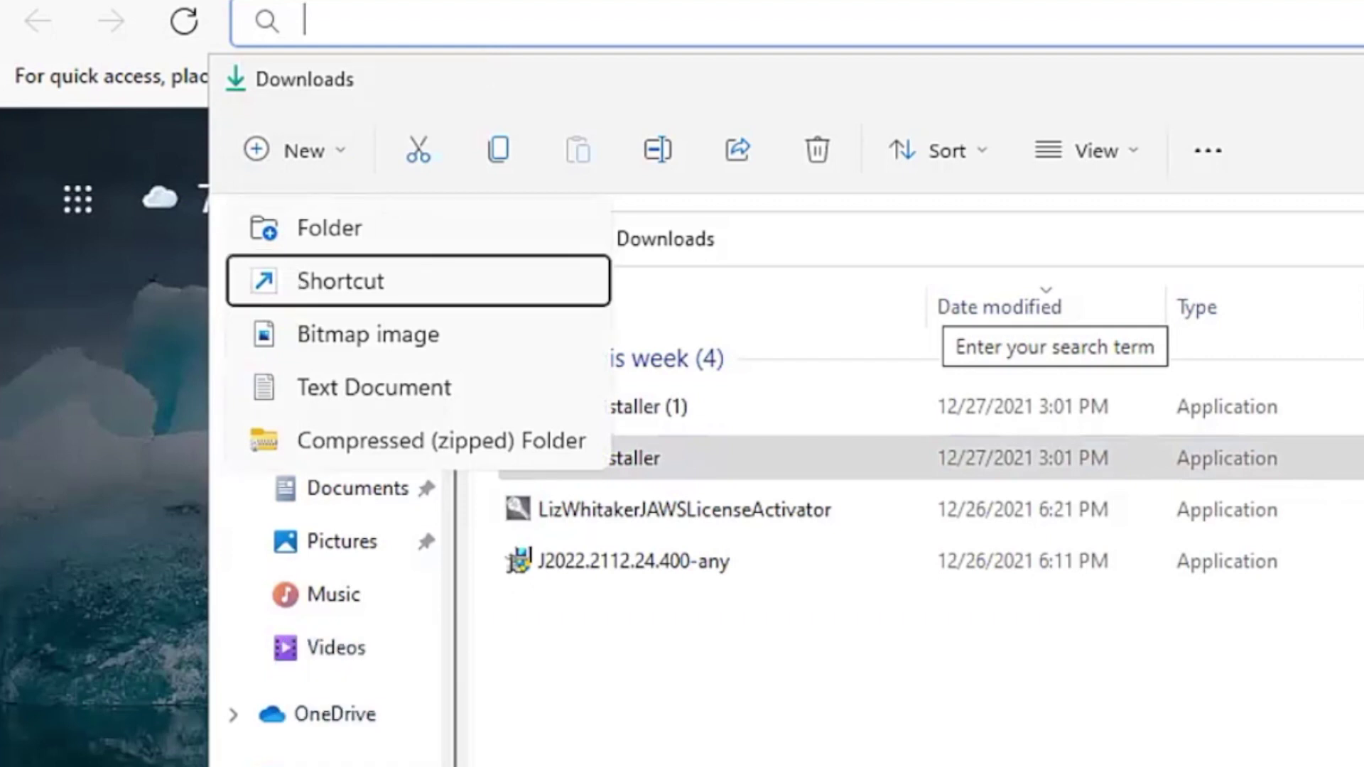
pyautogui.press('Down')
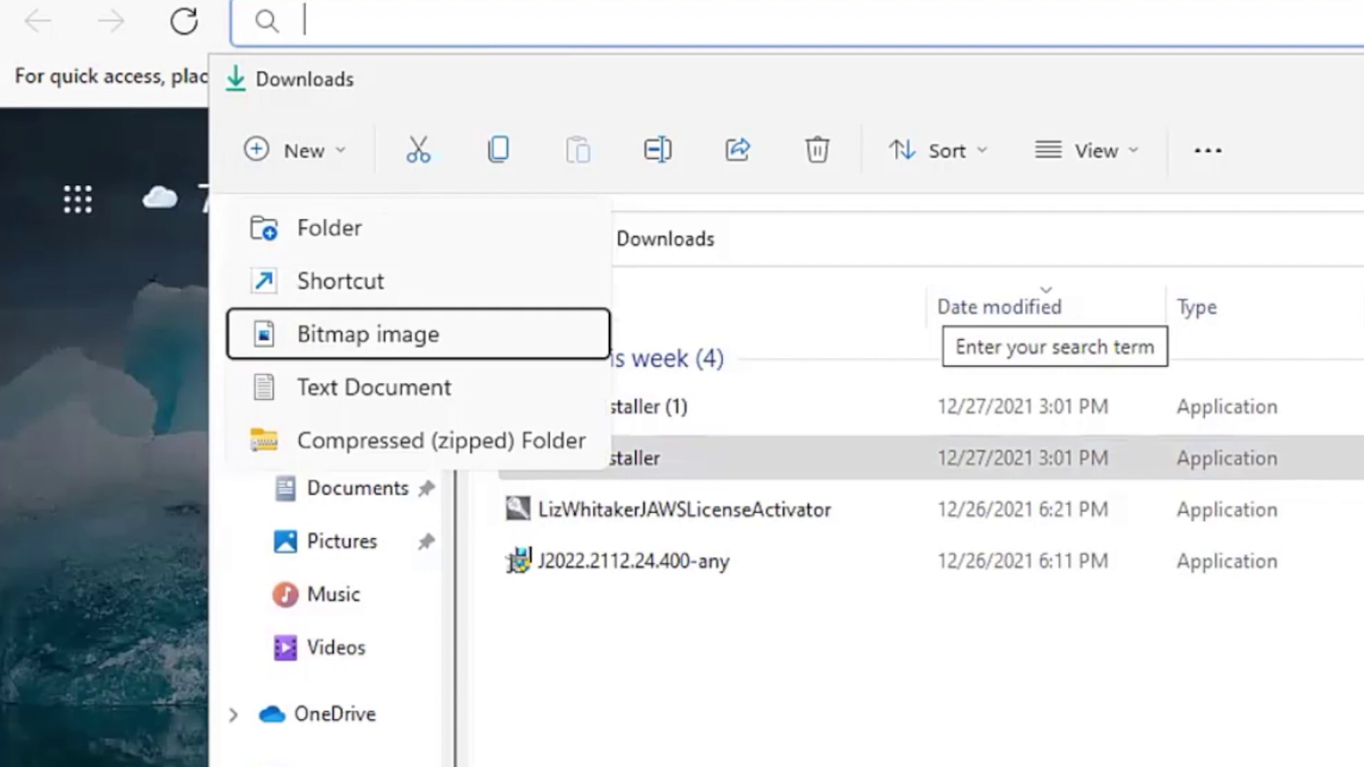
pyautogui.press('Down')
pyautogui.press('Down')
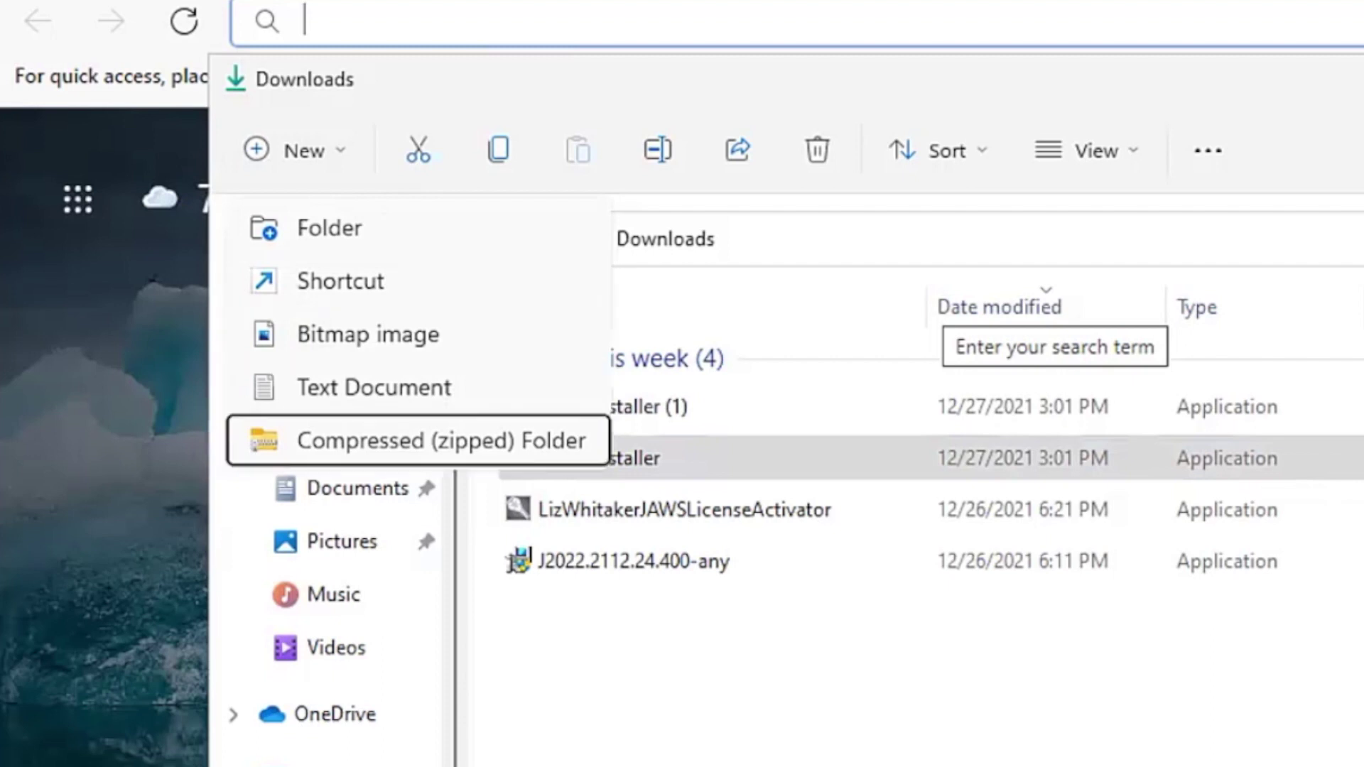
pyautogui.press('Down')
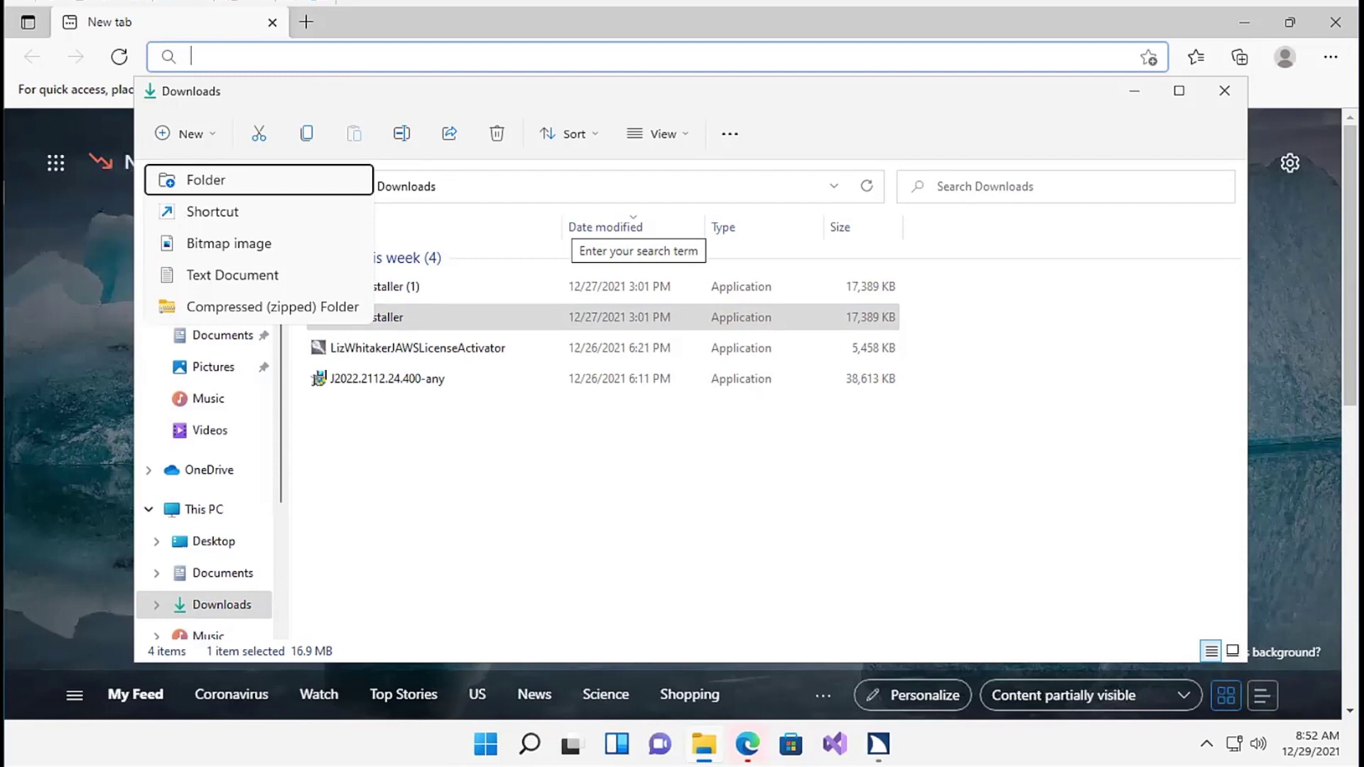
pyautogui.press('Escape')
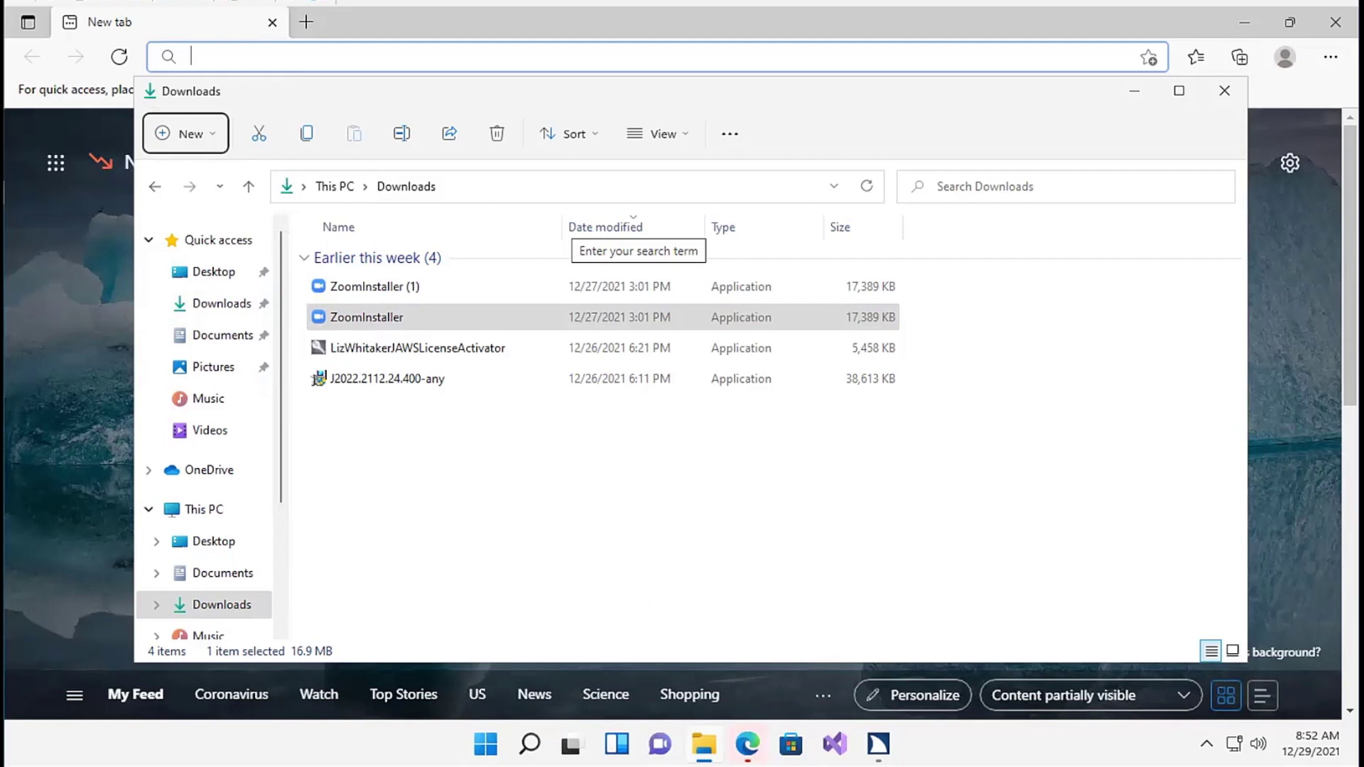
pyautogui.press('Right')
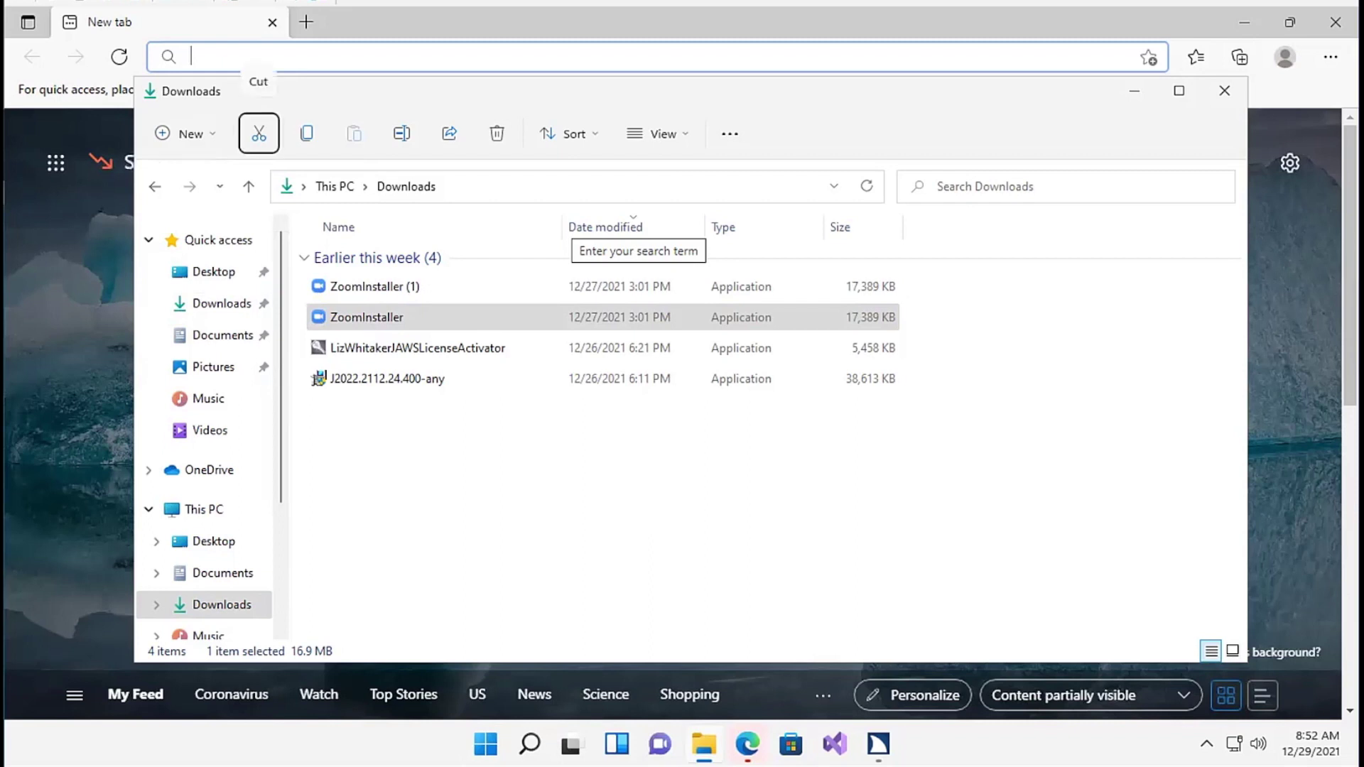
pyautogui.press('Right')
pyautogui.press('Right')
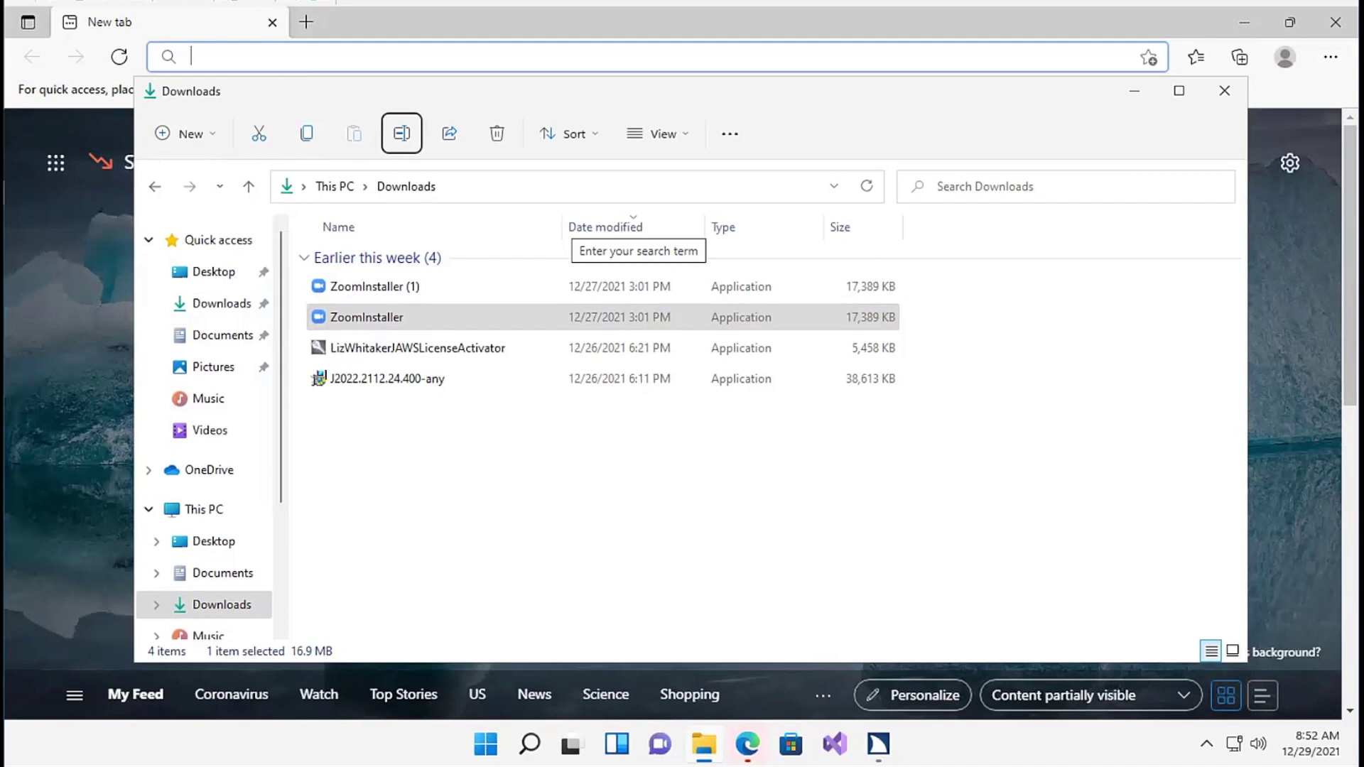
pyautogui.press('Right')
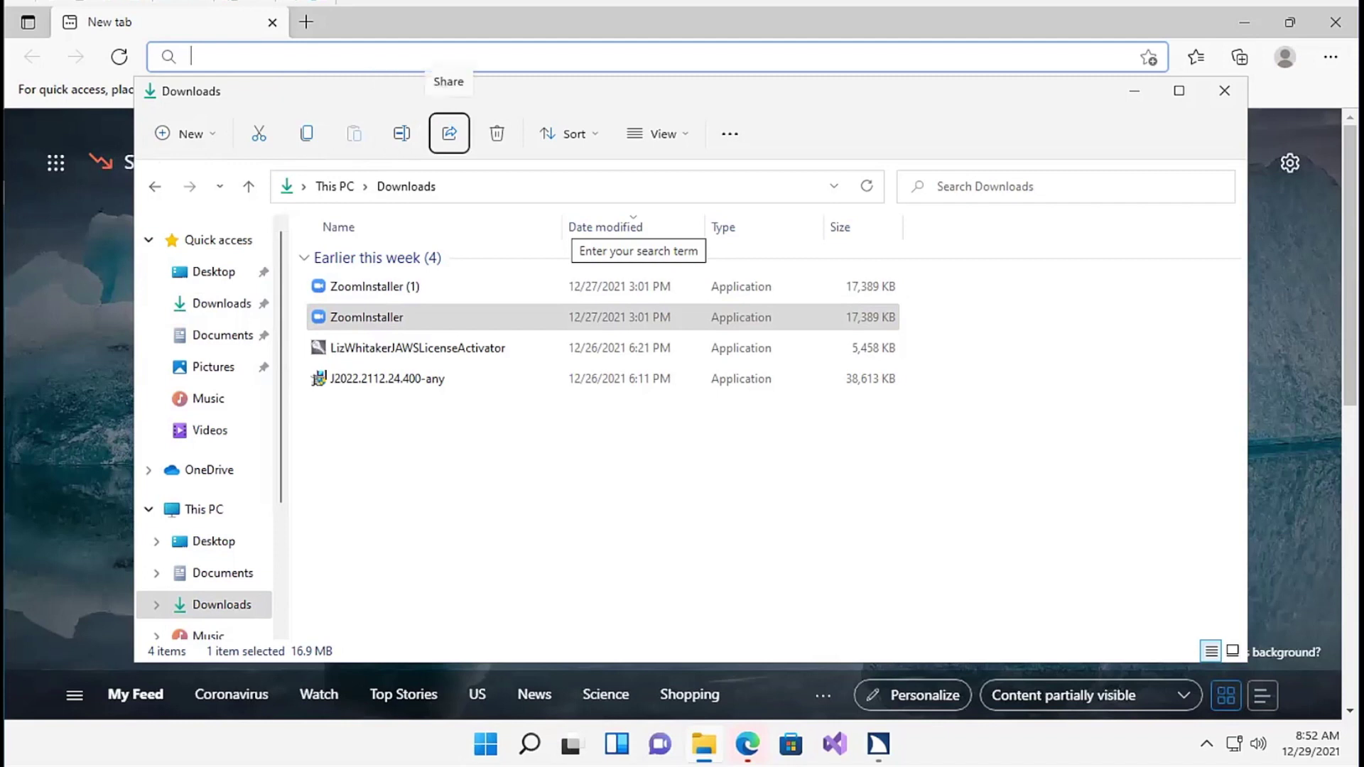
pyautogui.press('Right')
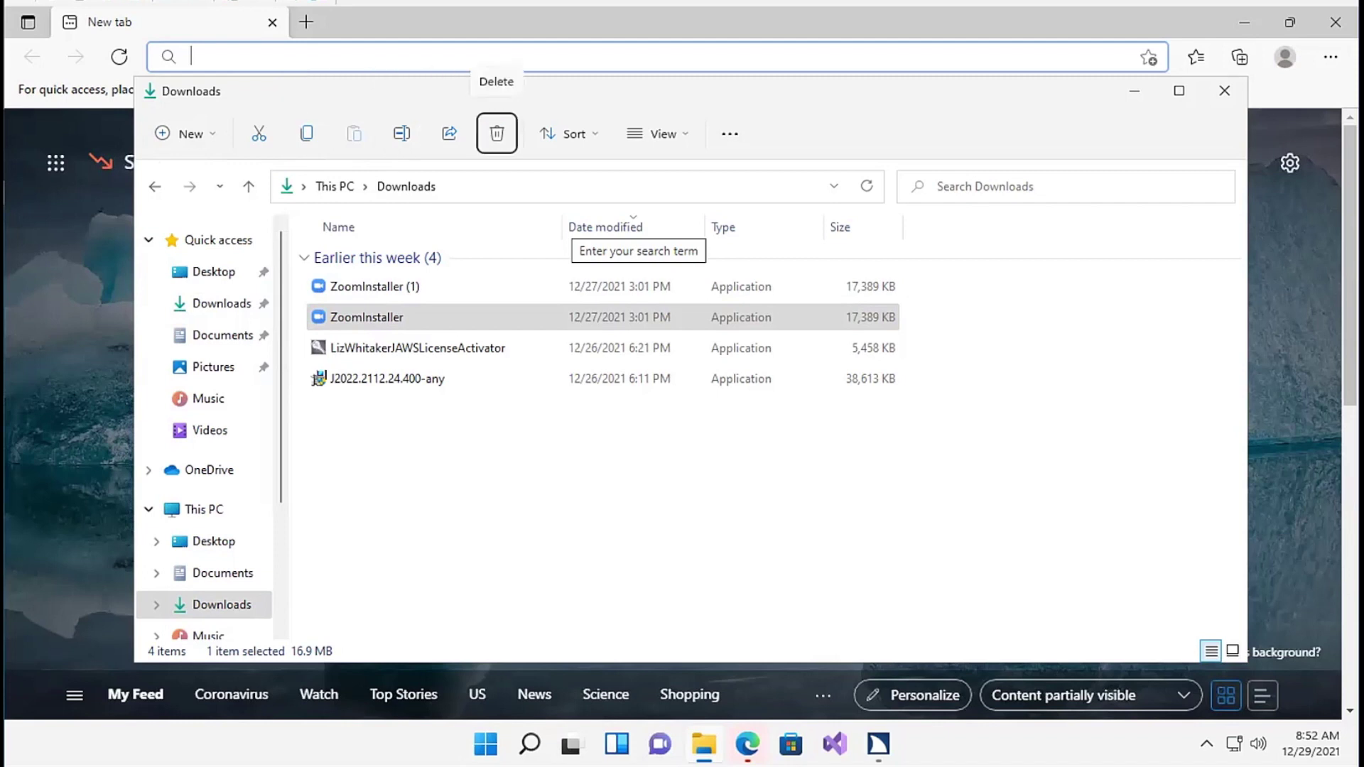
pyautogui.press('Right')
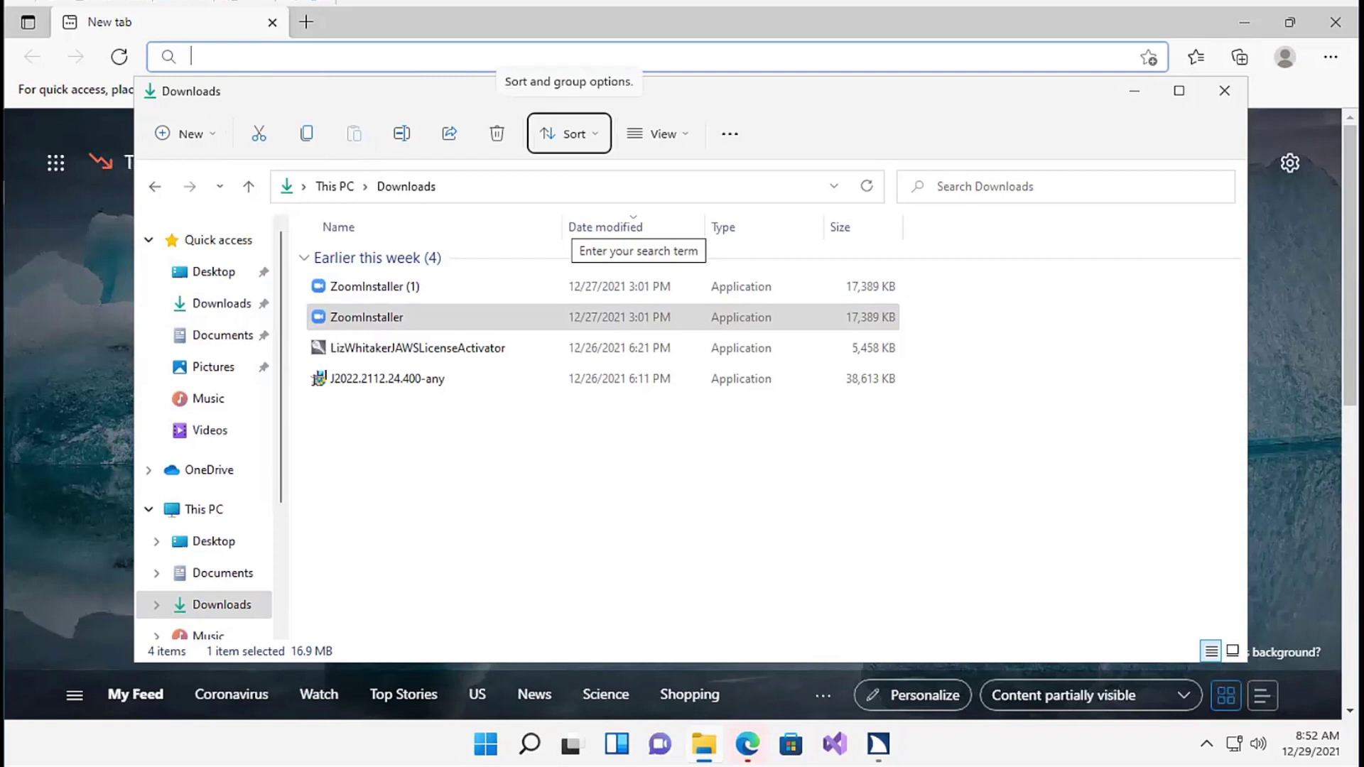
pyautogui.press('Return')
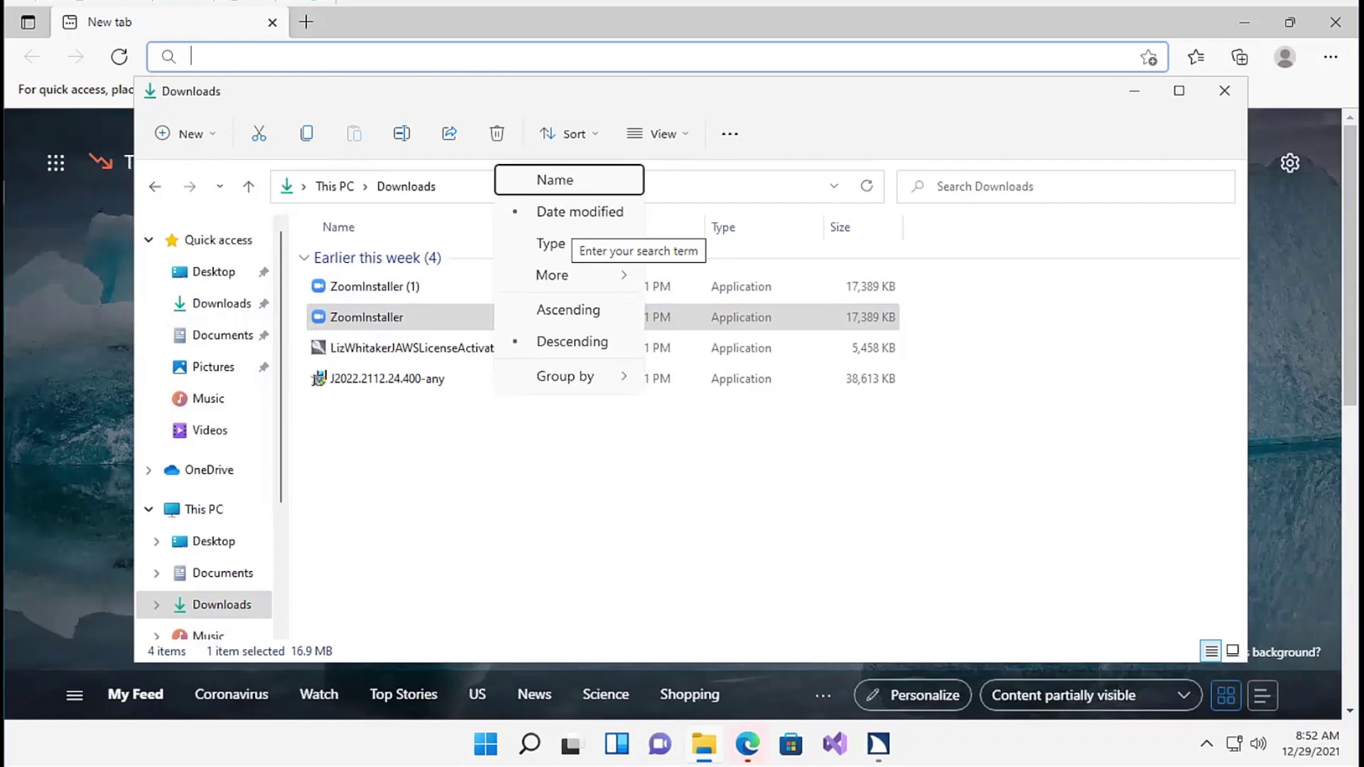
pyautogui.press('Down')
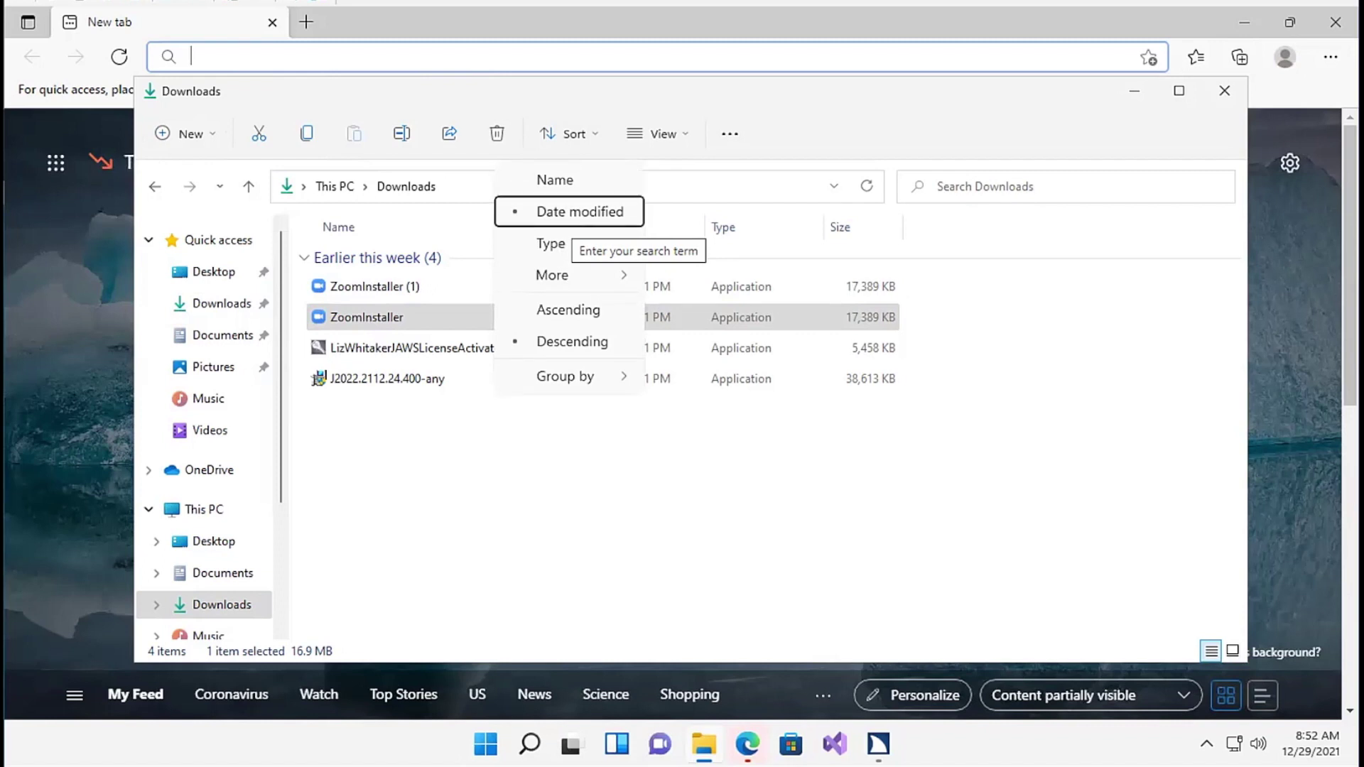
pyautogui.press('Down')
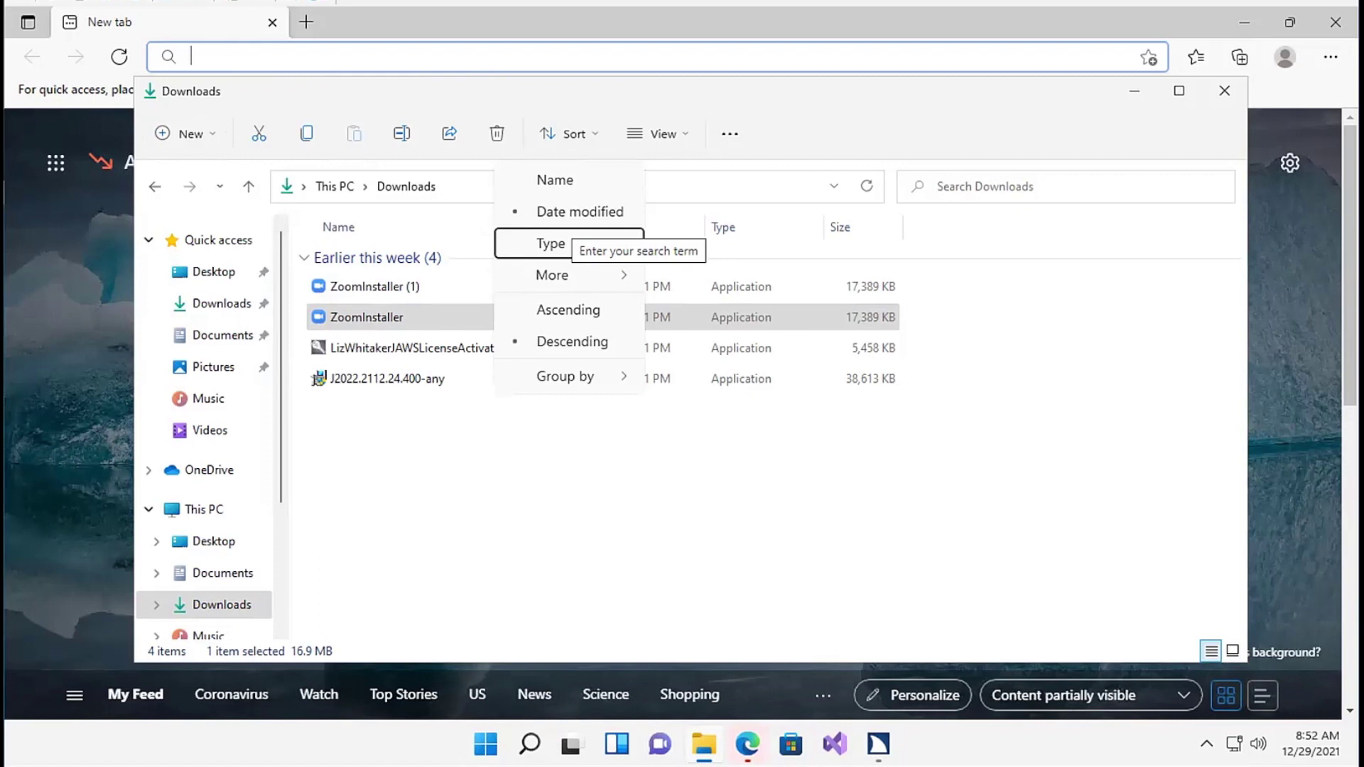
pyautogui.press('Escape')
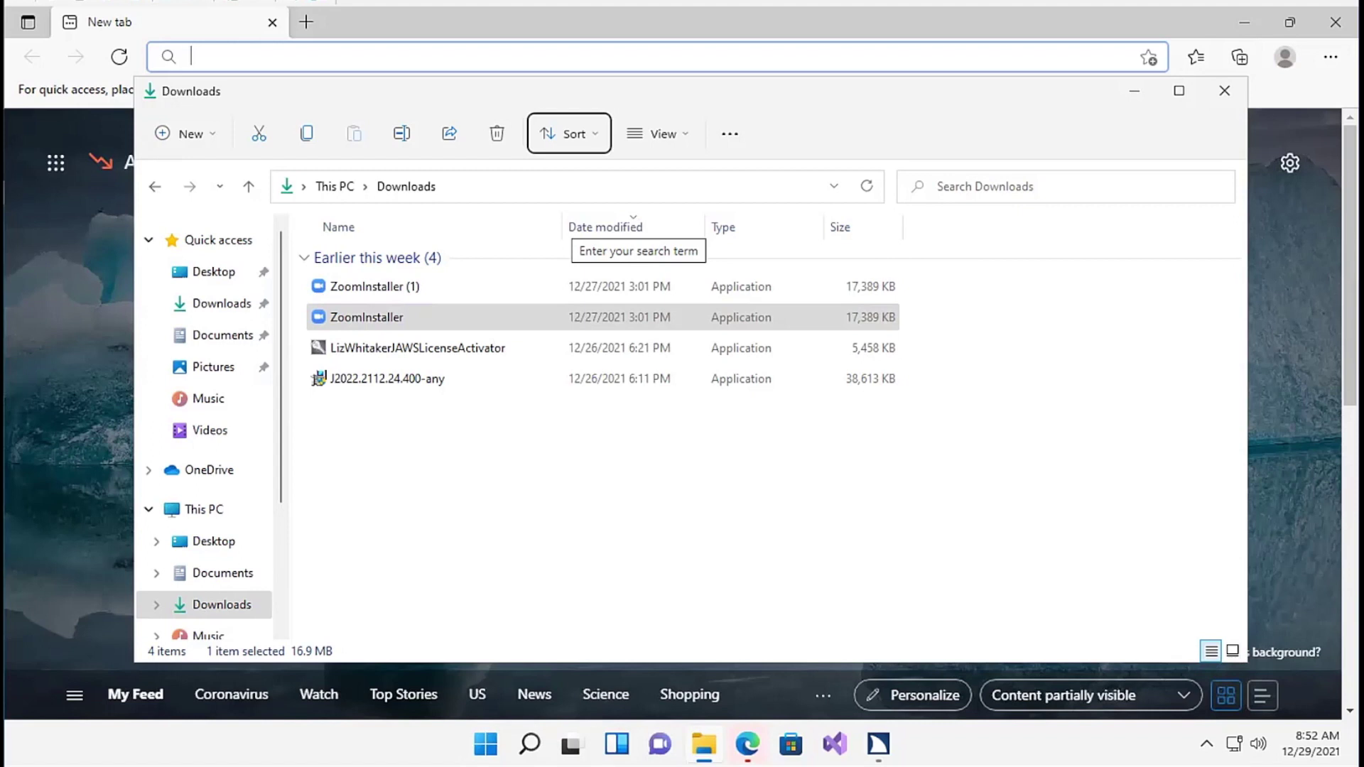
pyautogui.press('Right')
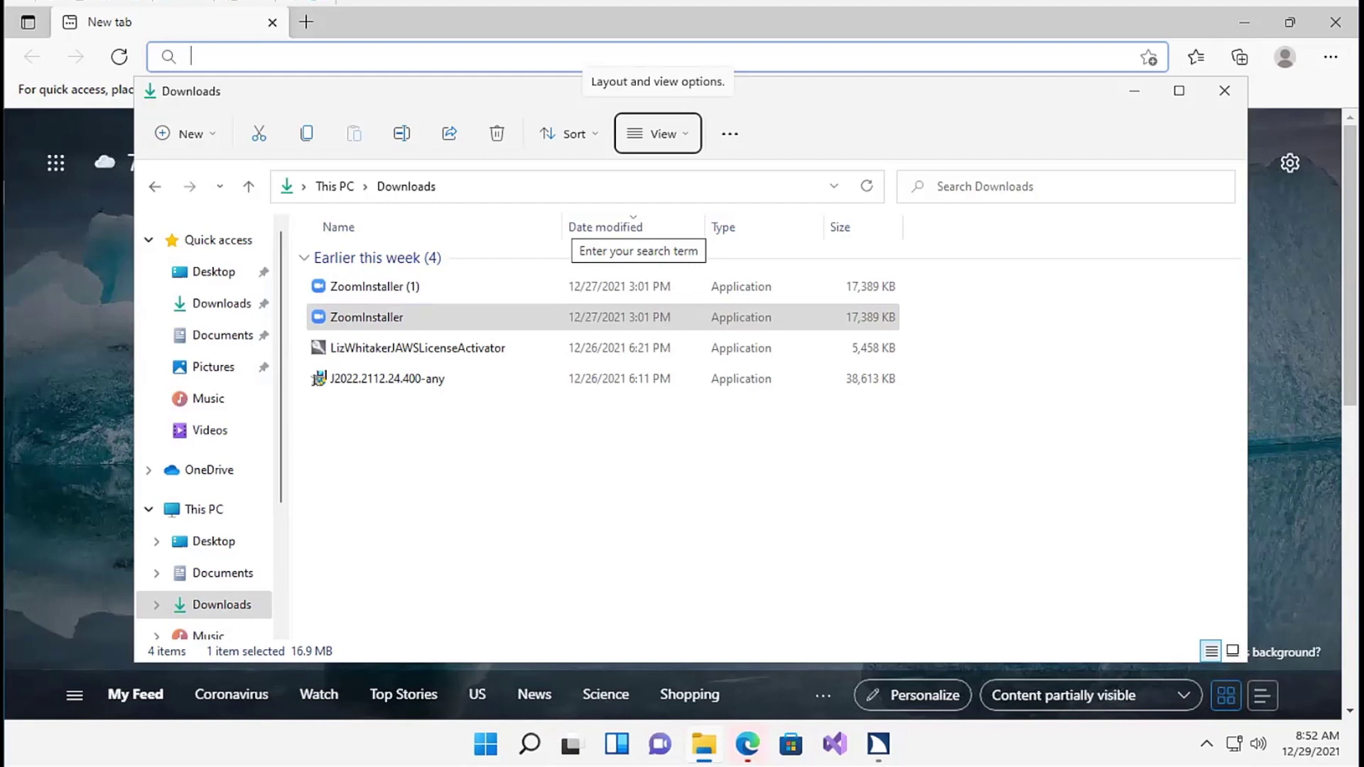
pyautogui.press('Right')
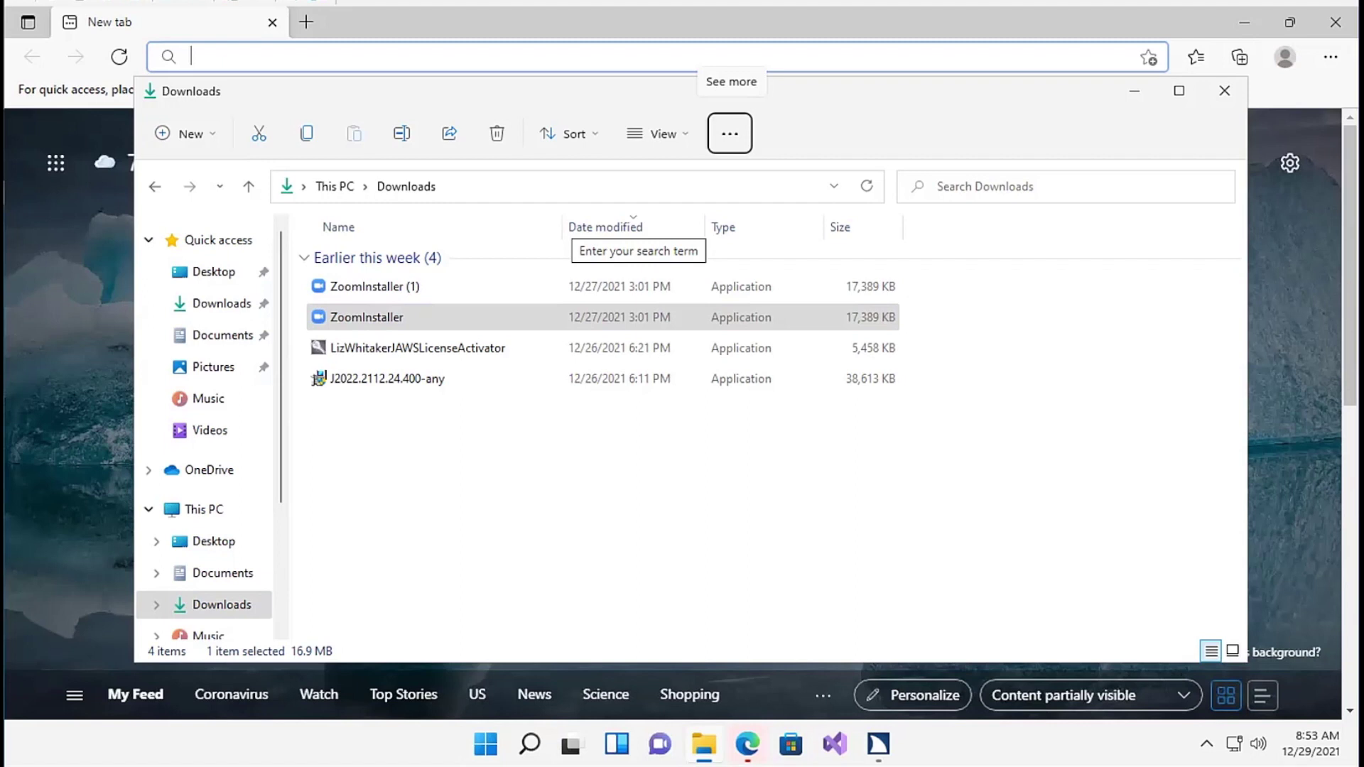
# - Open Folder Options from the See more menu, past Copy path, Select all, Select none, Invert selection
pyautogui.press('Return')
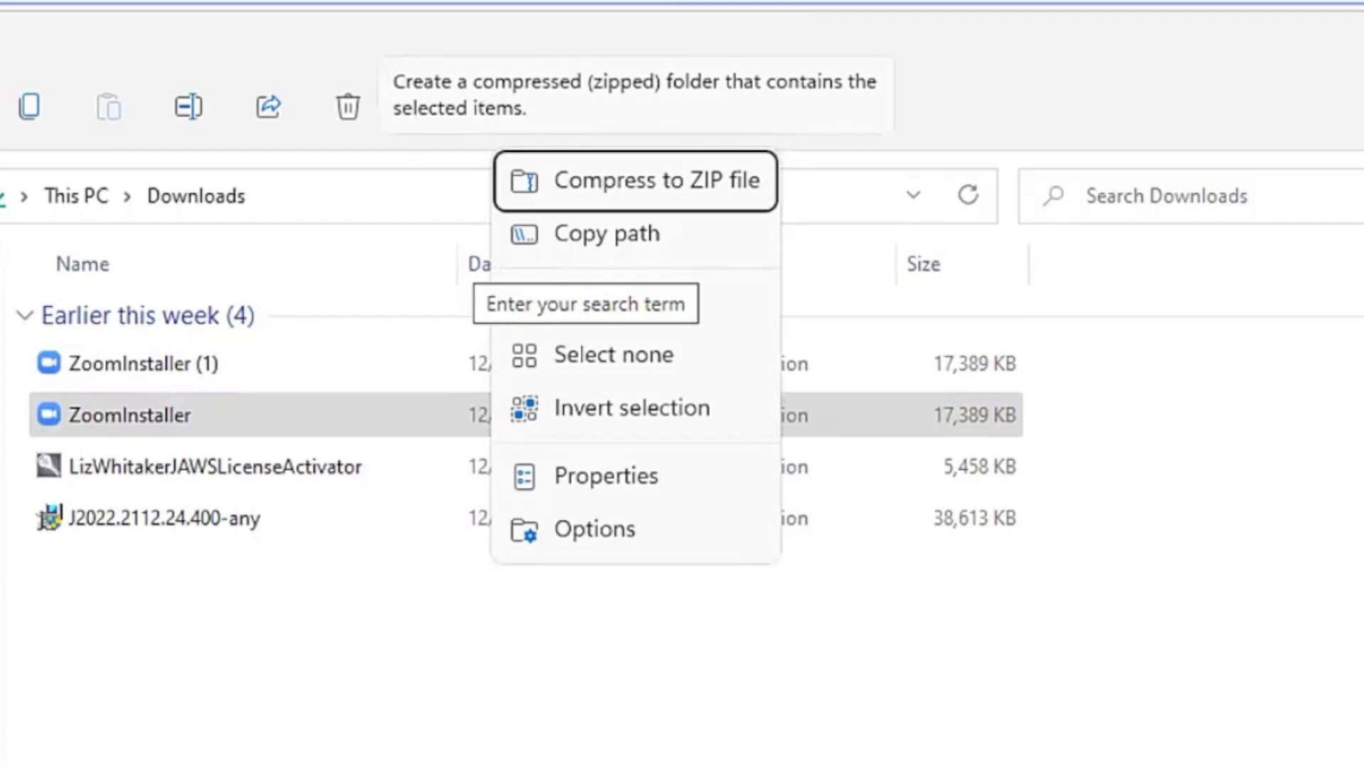
pyautogui.press('Down')
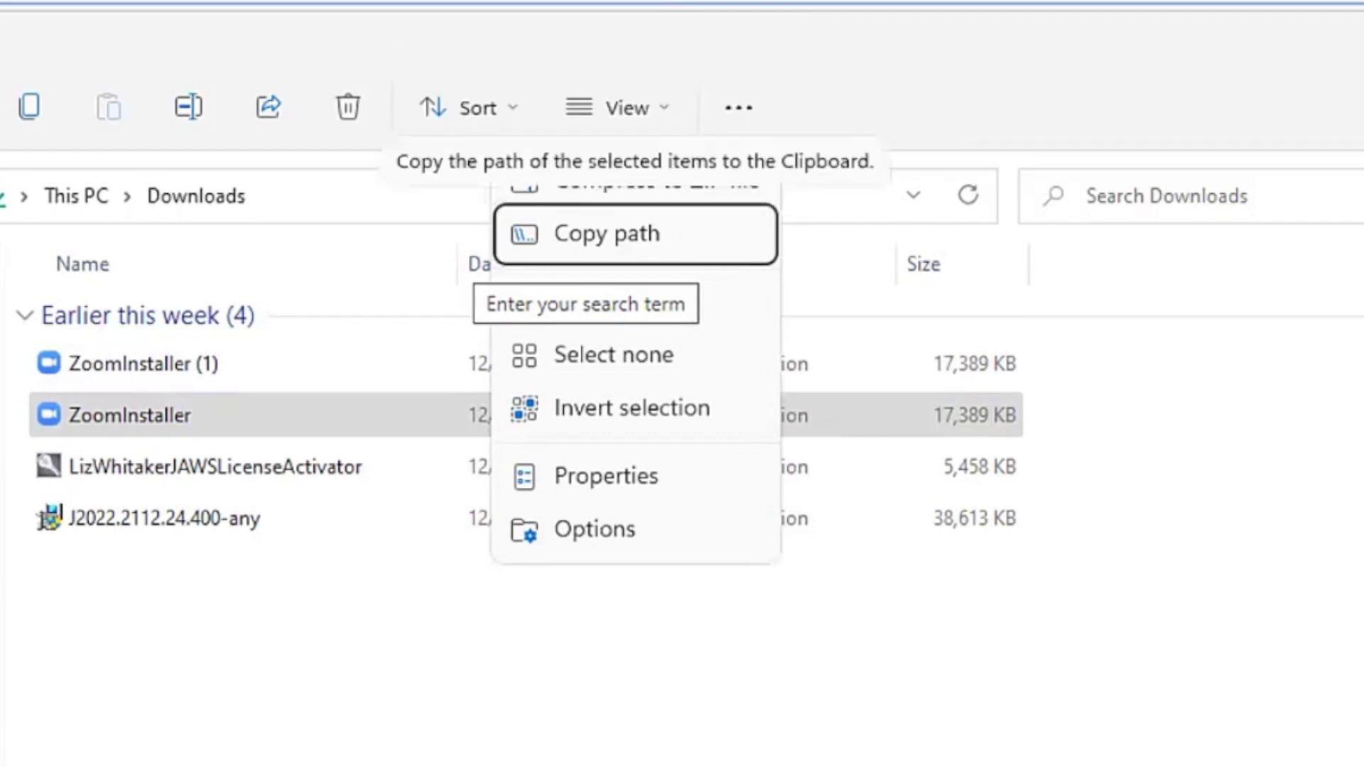
pyautogui.press('Down')
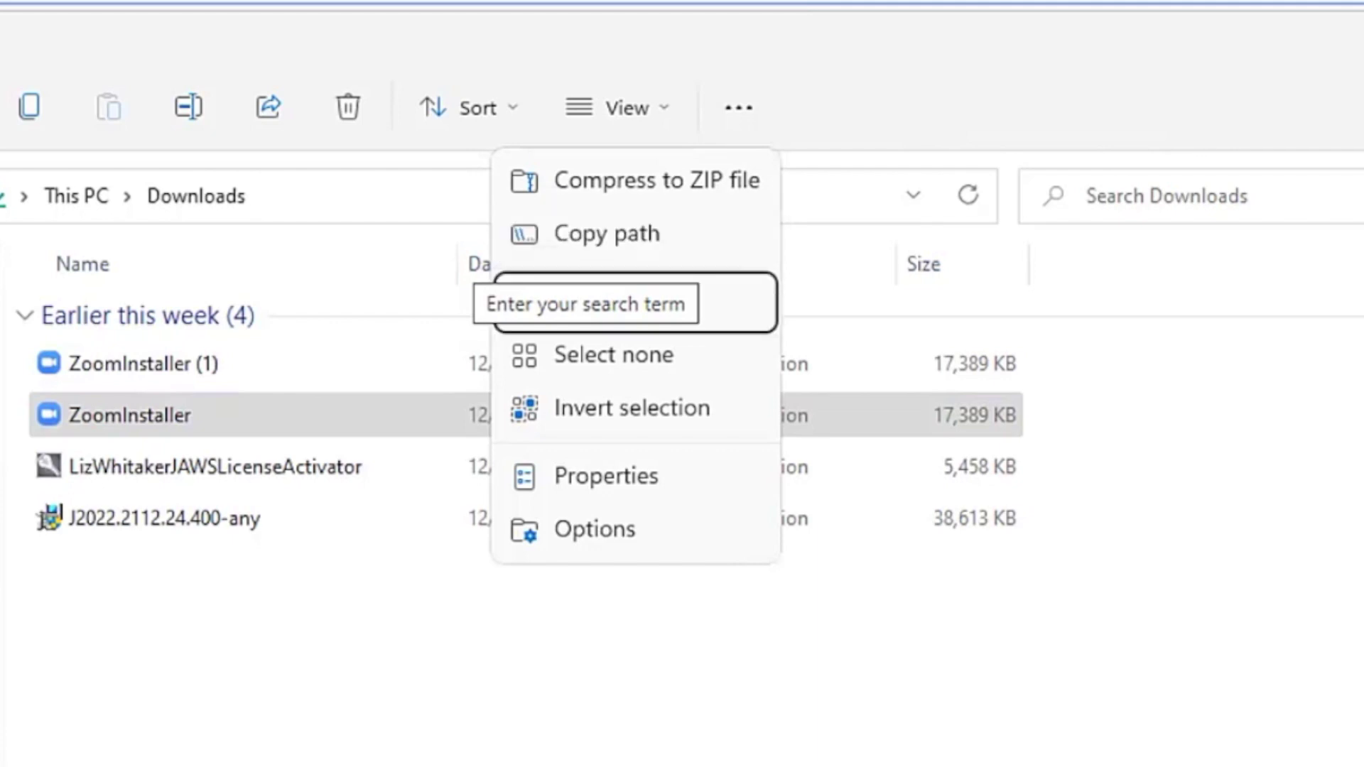
pyautogui.press('Up')
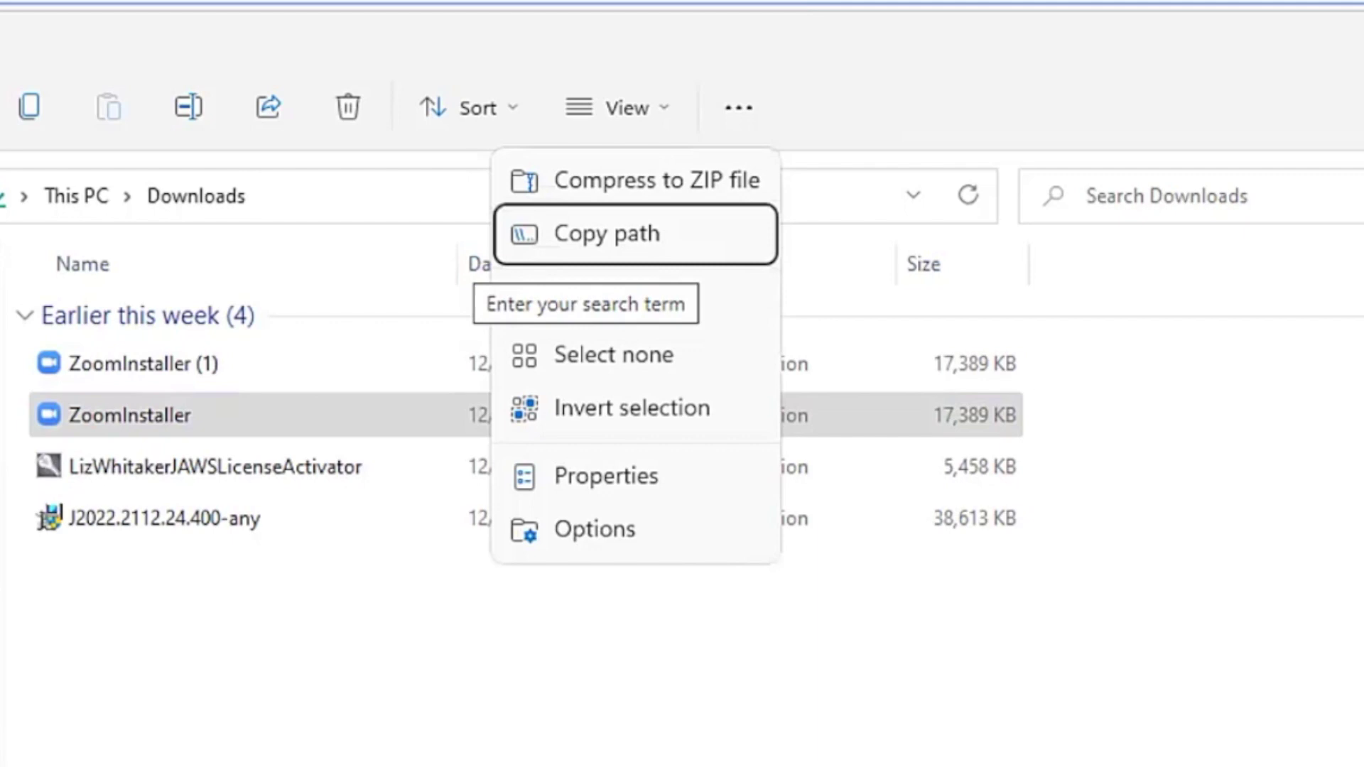
pyautogui.press('Down')
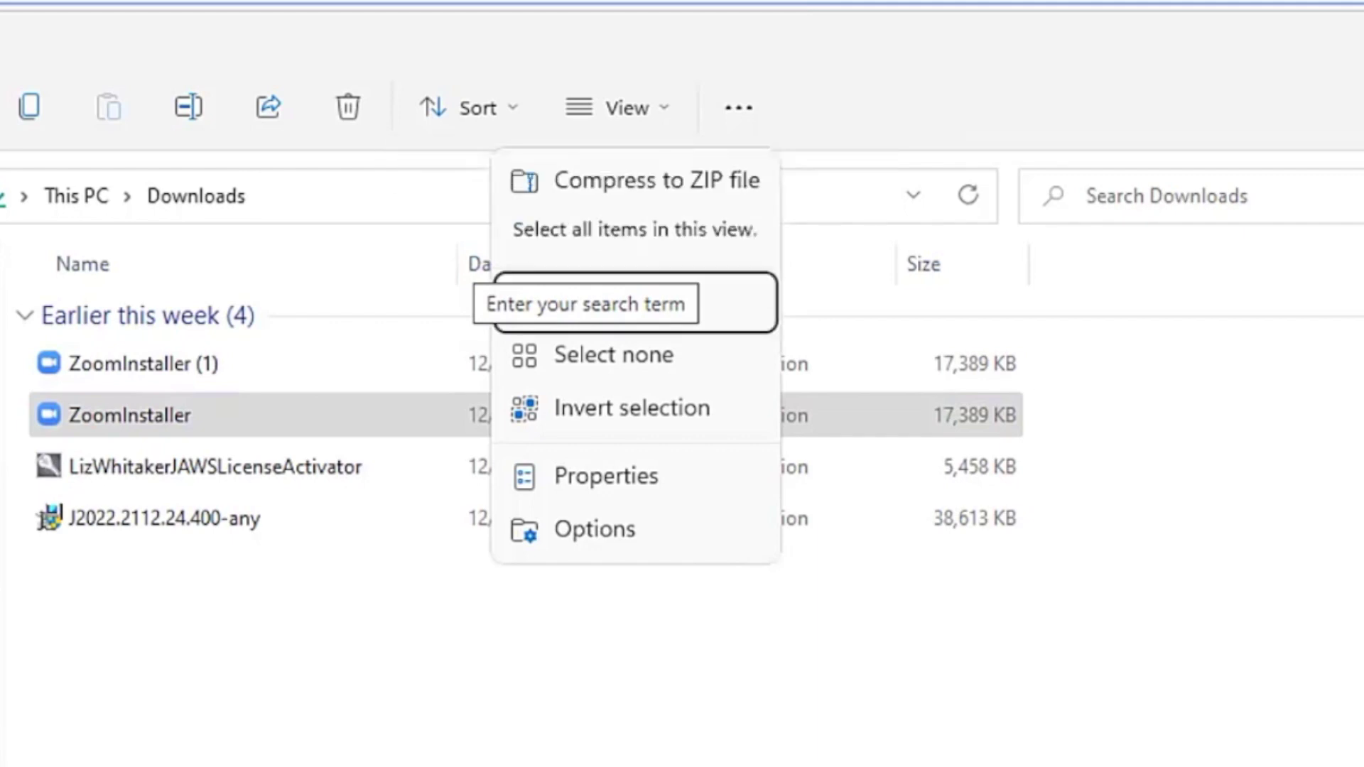
pyautogui.press('Down')
pyautogui.press('Down')
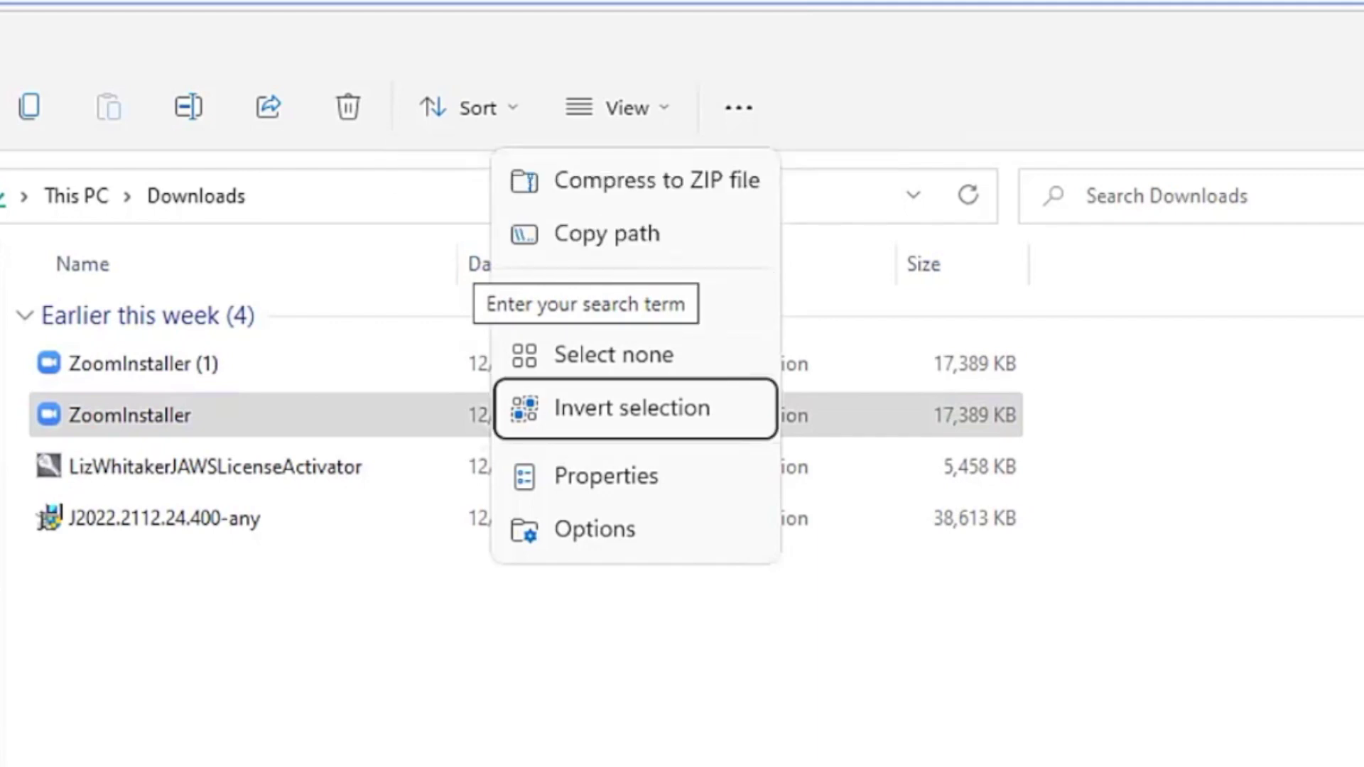
pyautogui.press('Down')
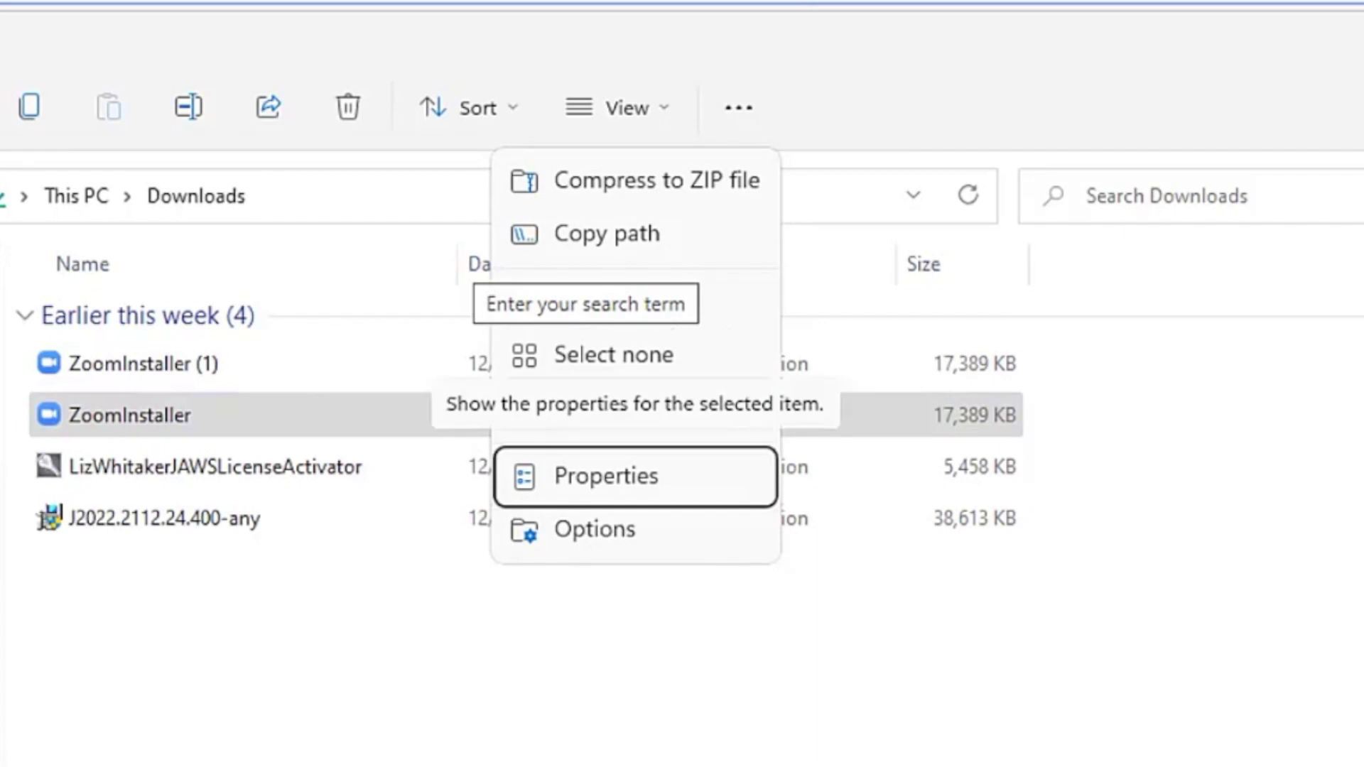
pyautogui.press('Down')
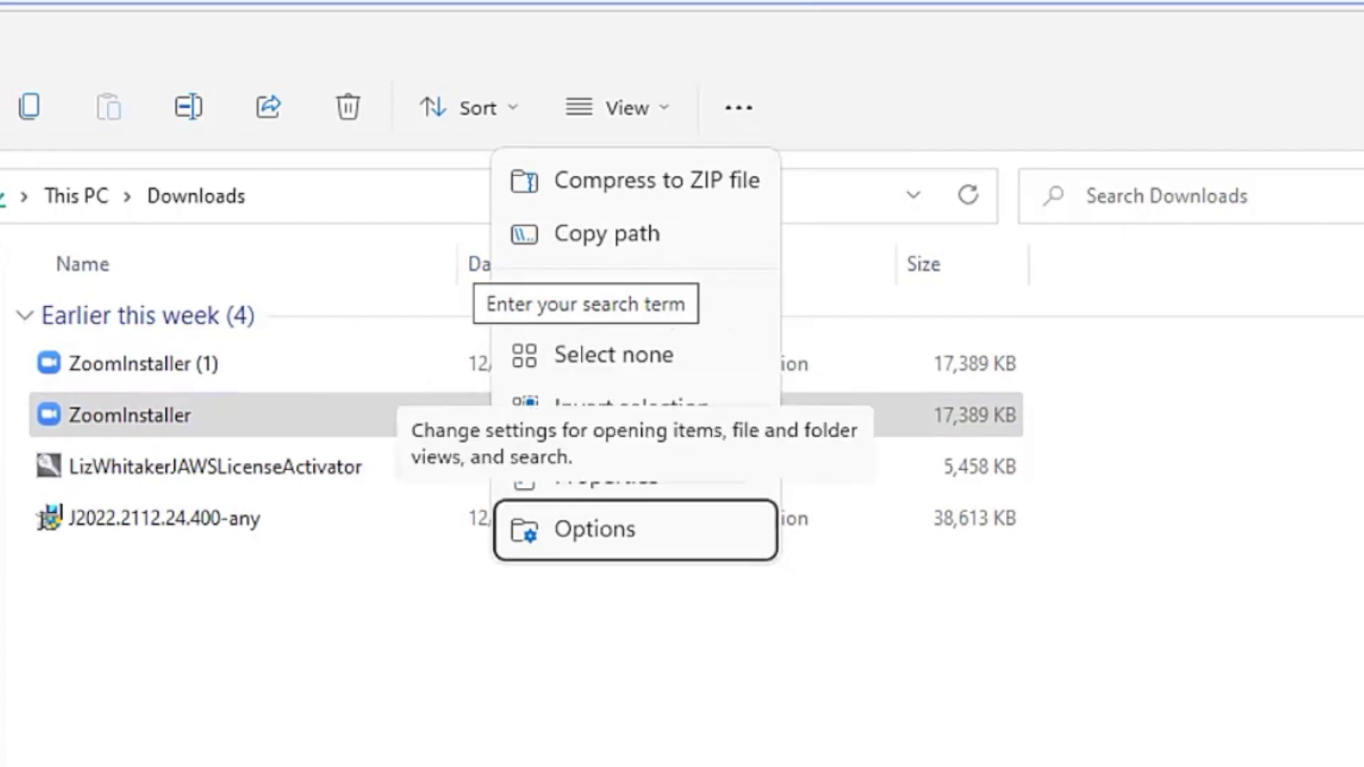
pyautogui.press('Escape')
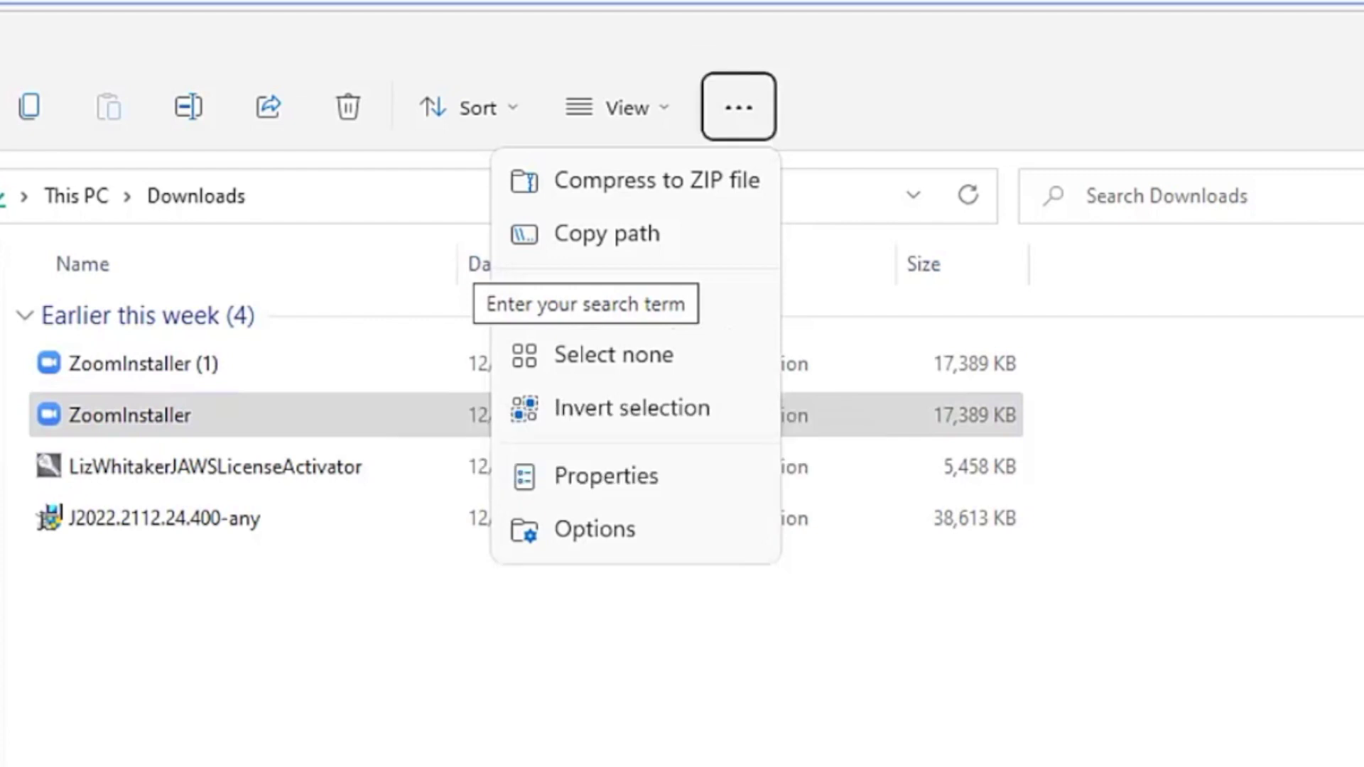
pyautogui.press('Up')
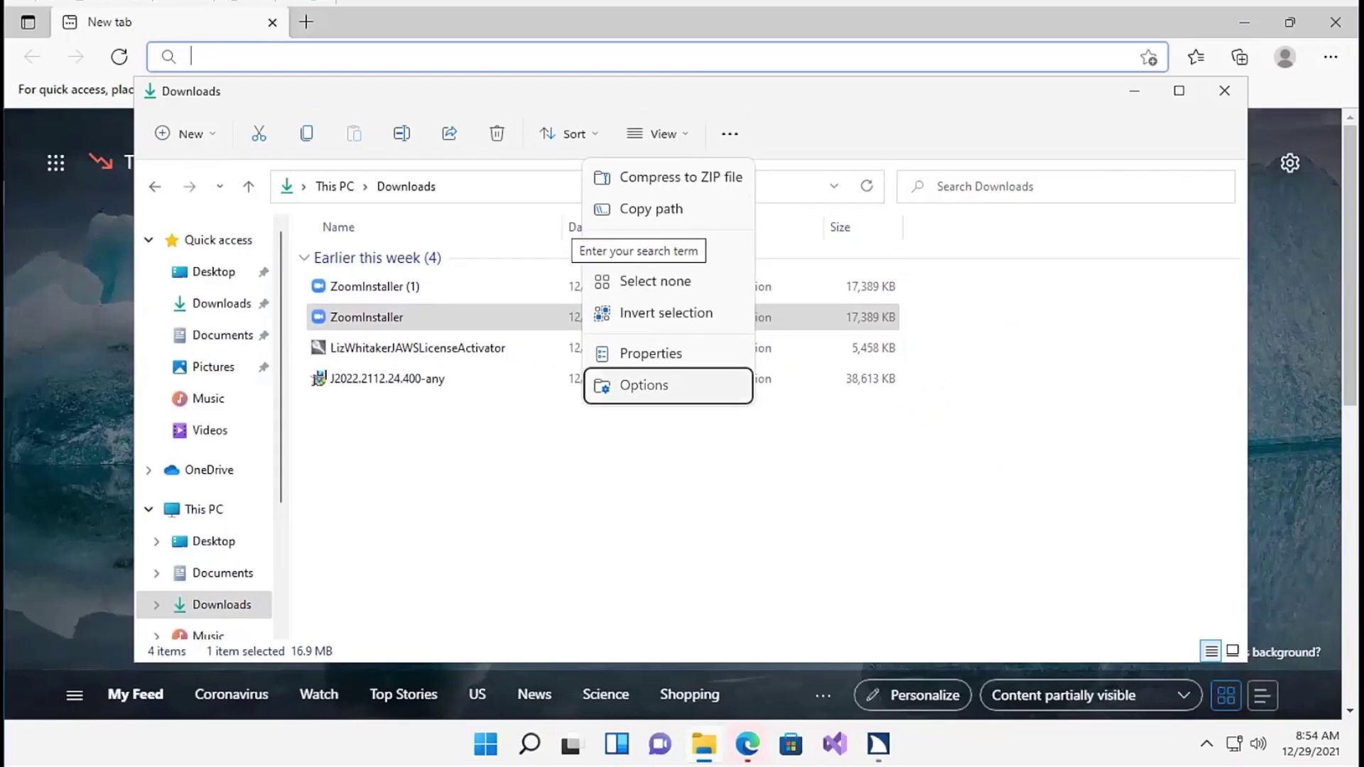
pyautogui.press('Return')
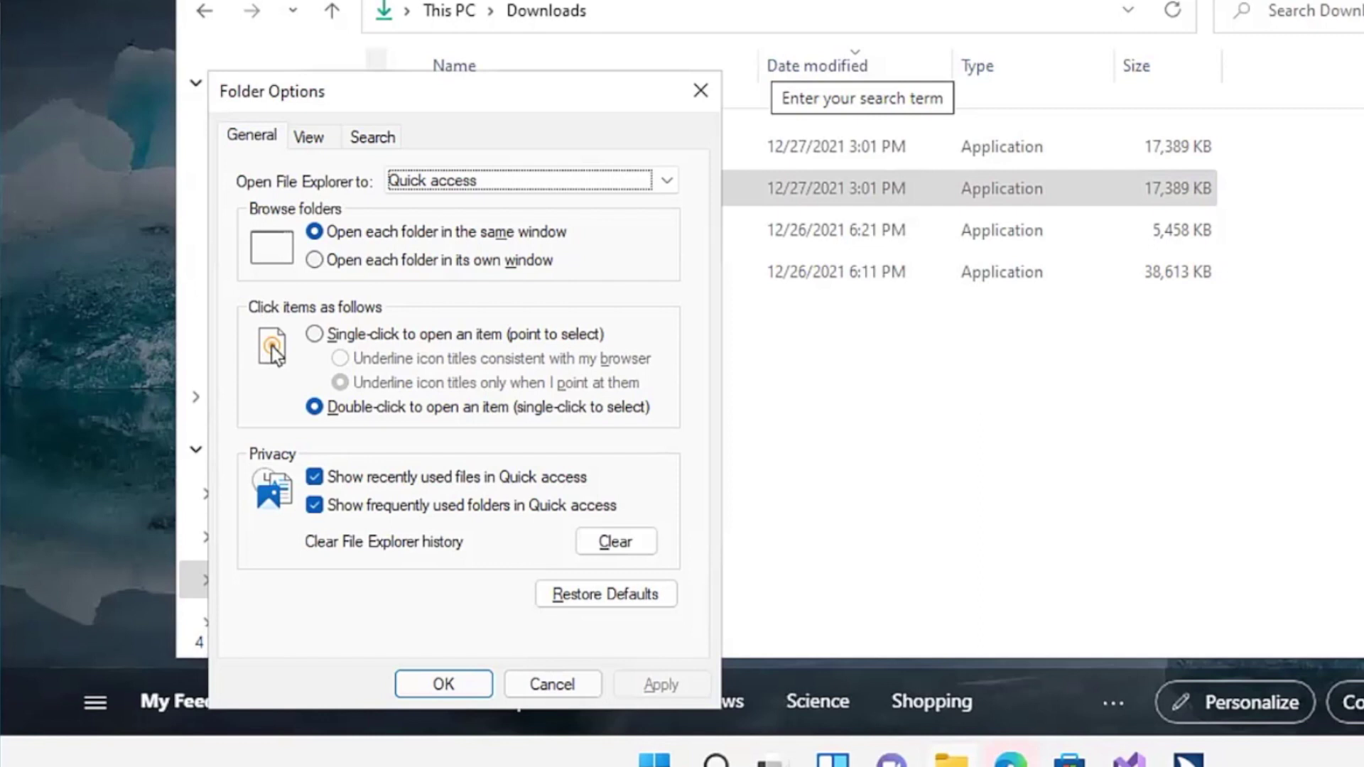
pyautogui.press('Tab')
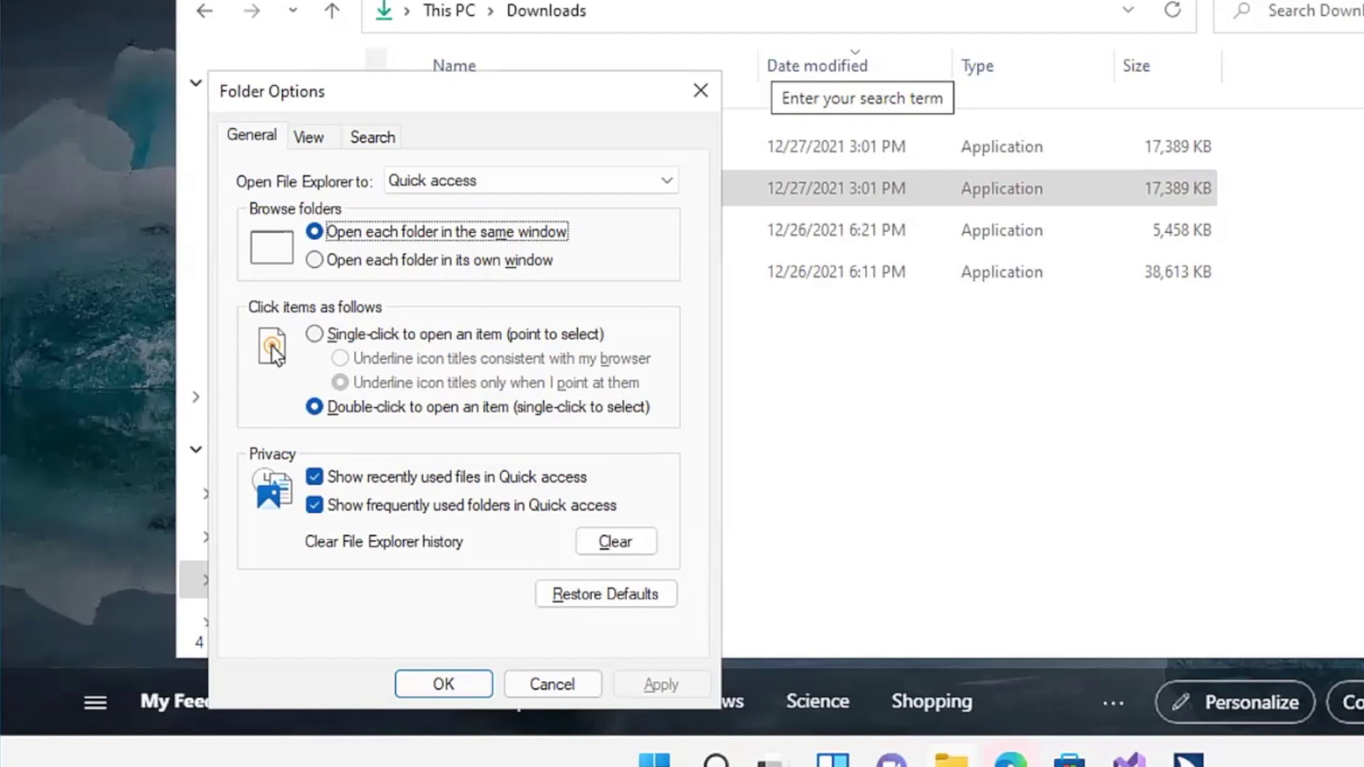
pyautogui.press('Tab')
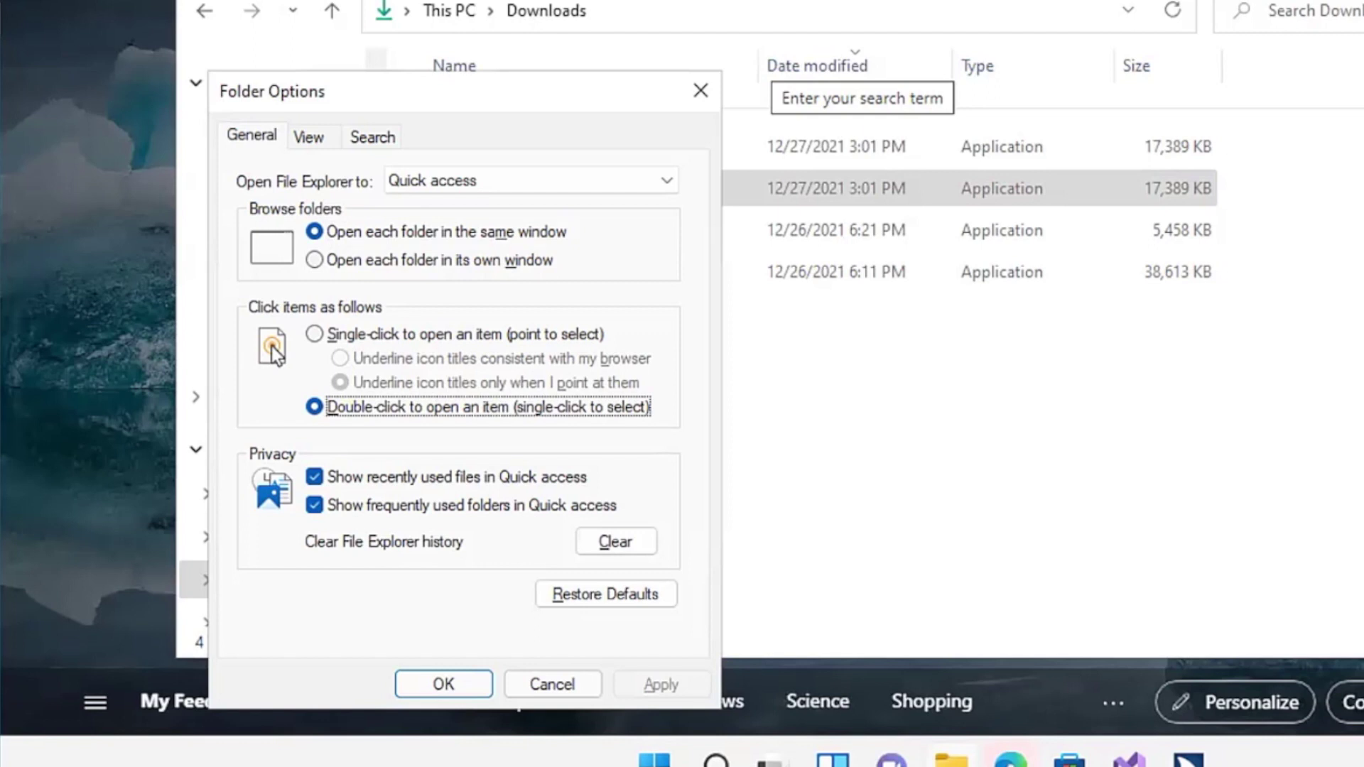
pyautogui.press('Tab')
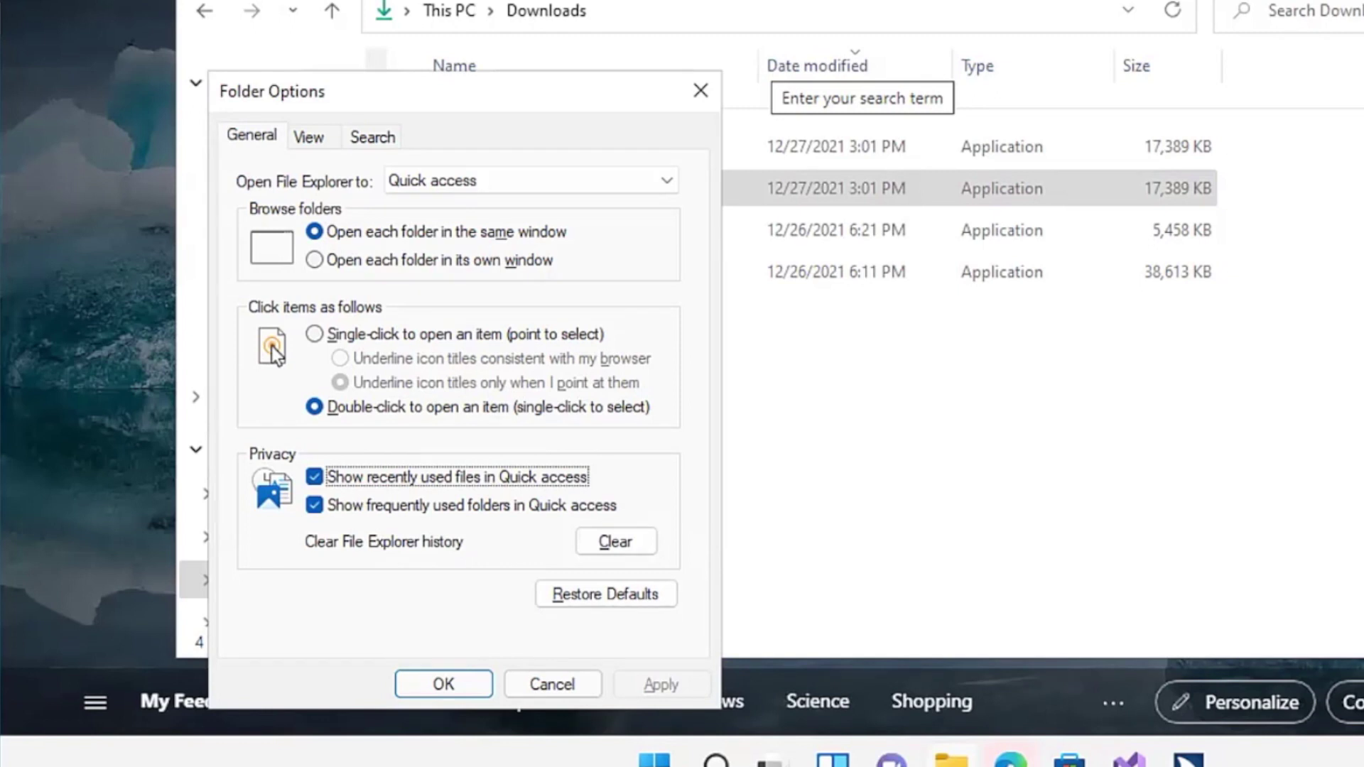
pyautogui.press('Tab')
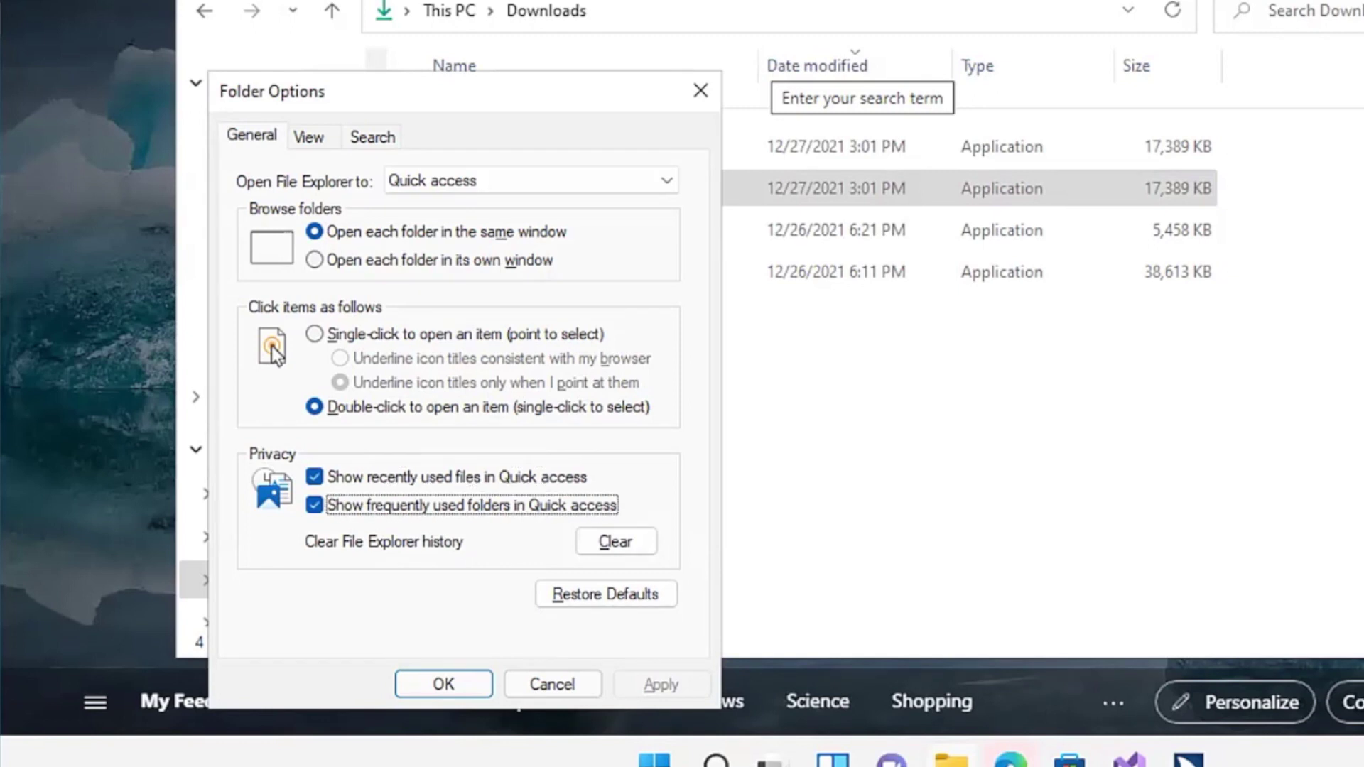
pyautogui.press('Tab')
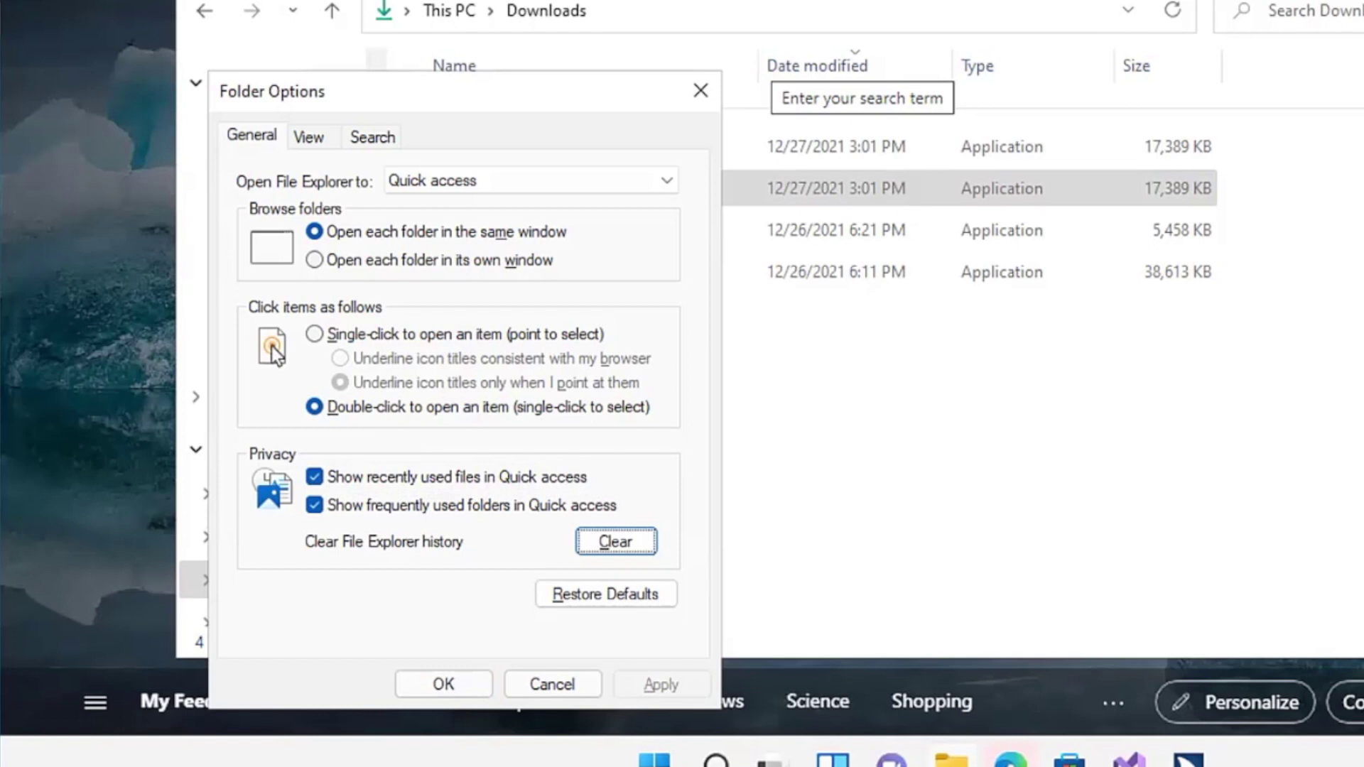
pyautogui.press('Tab')
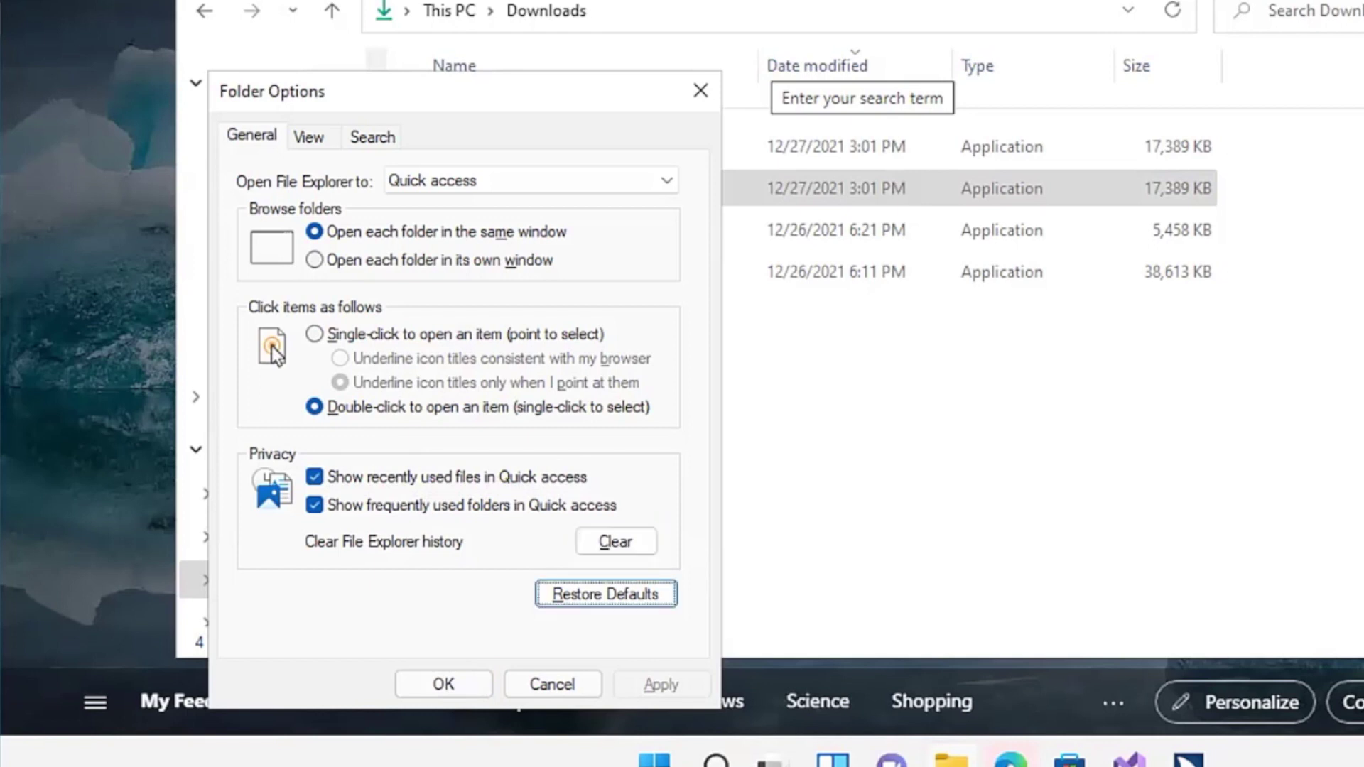
pyautogui.press('Tab')
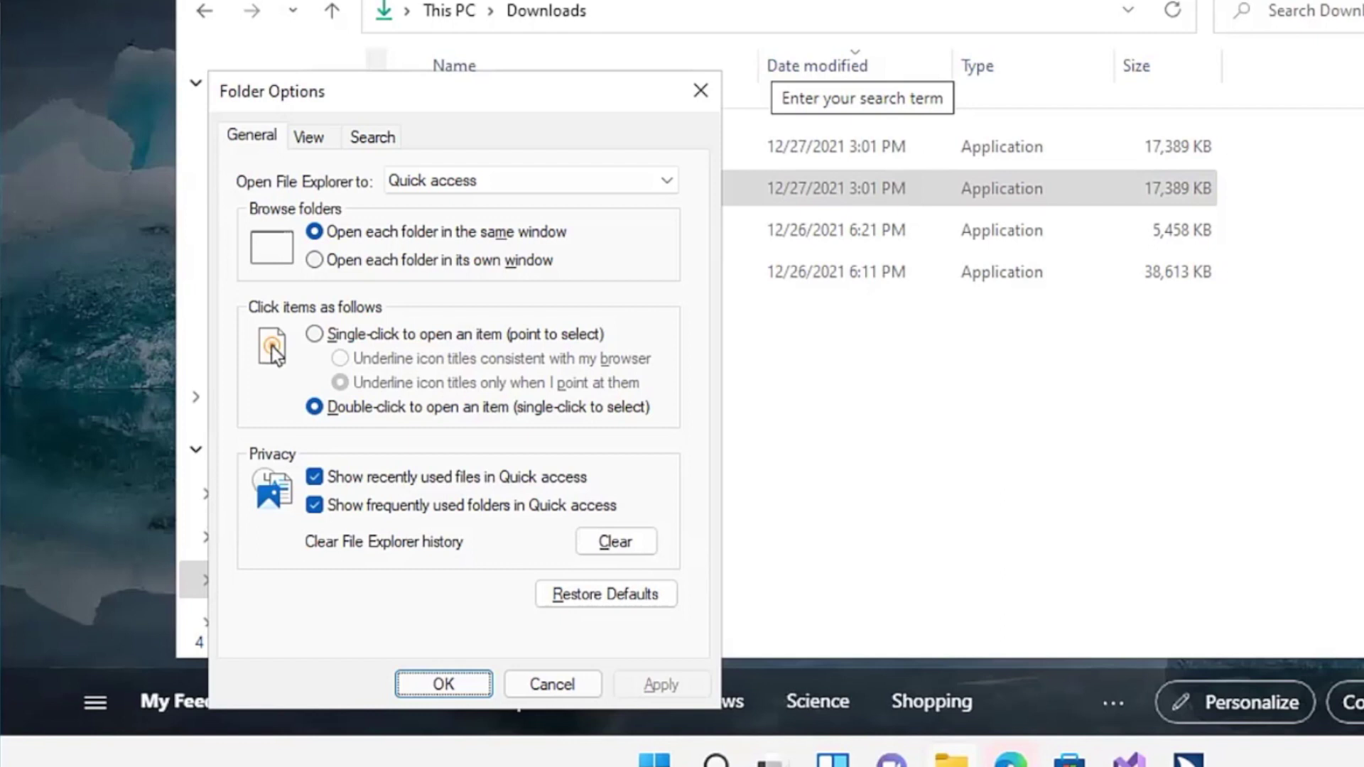
pyautogui.press('Tab')
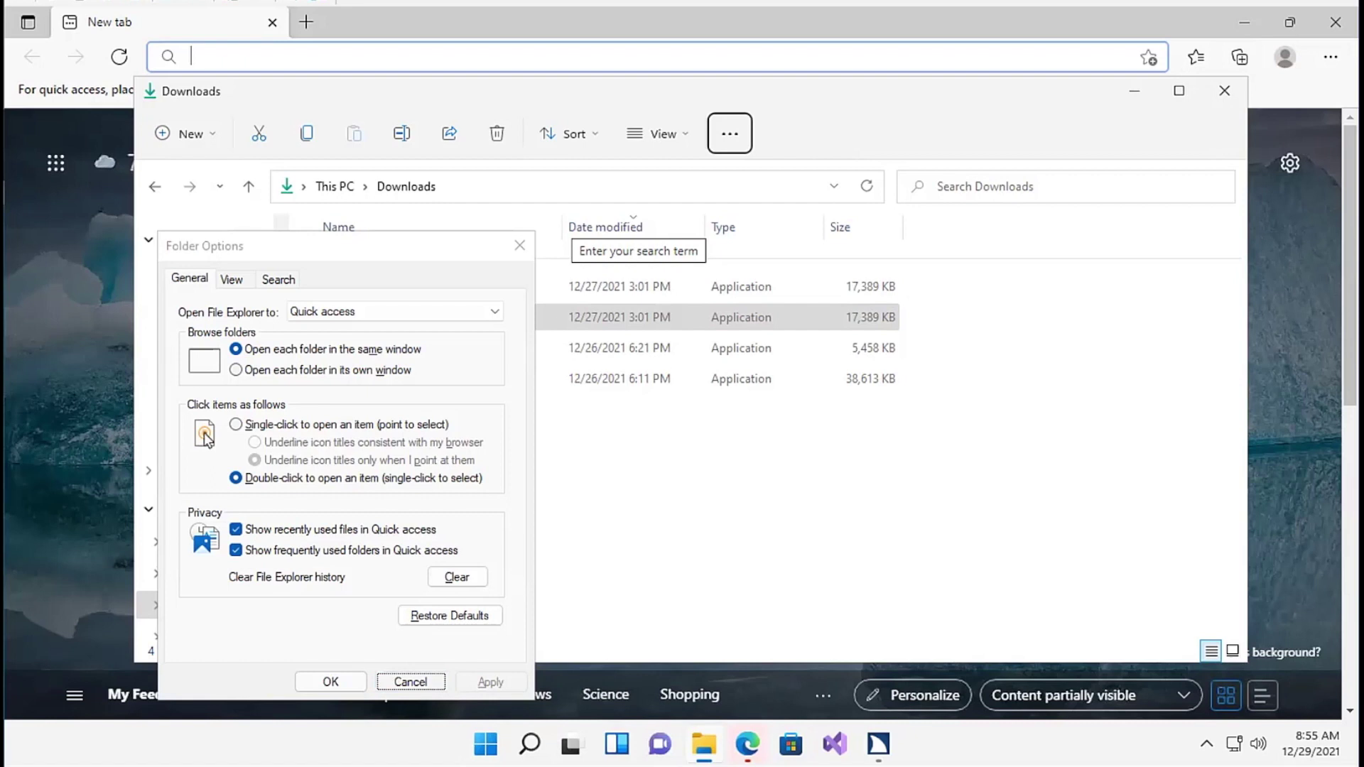
# - Cancel Folder Options, returning to Downloads with ZoomInstaller still selected
pyautogui.press('Return')
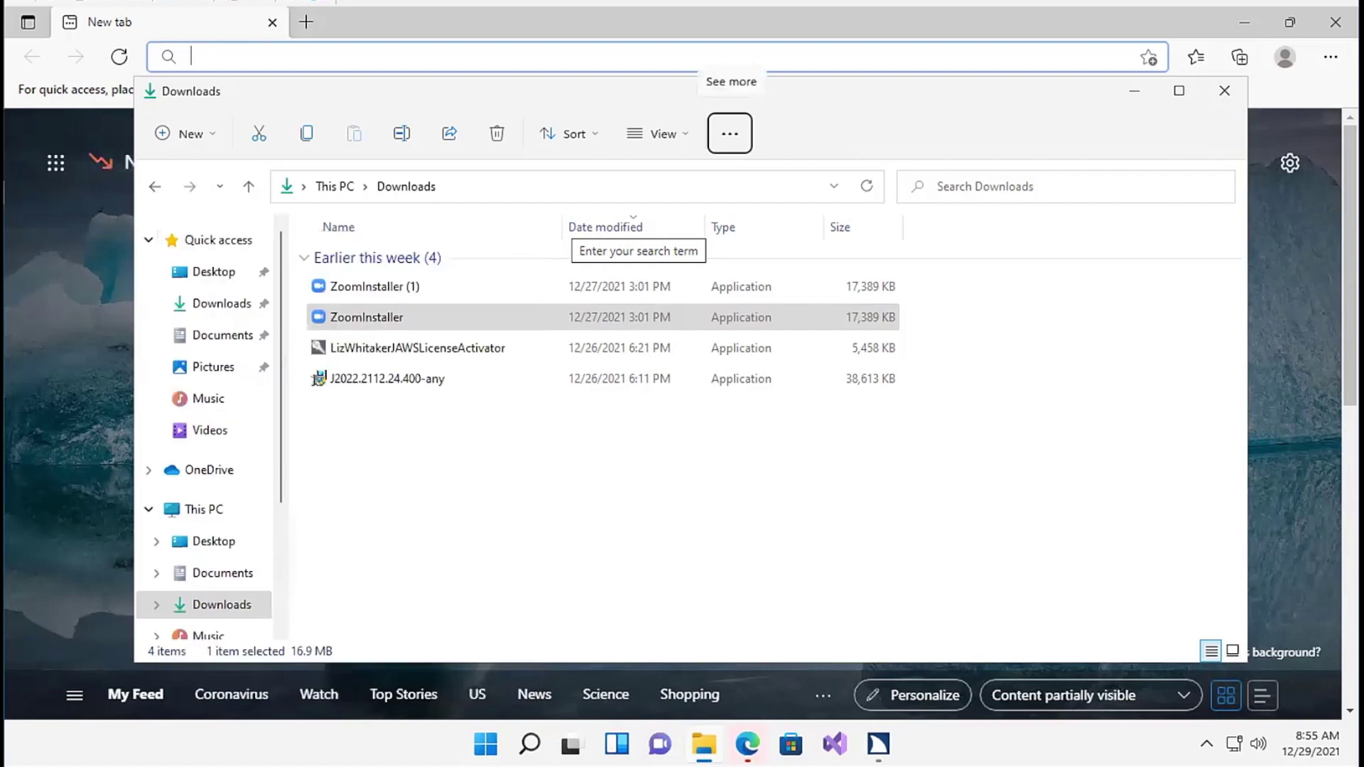